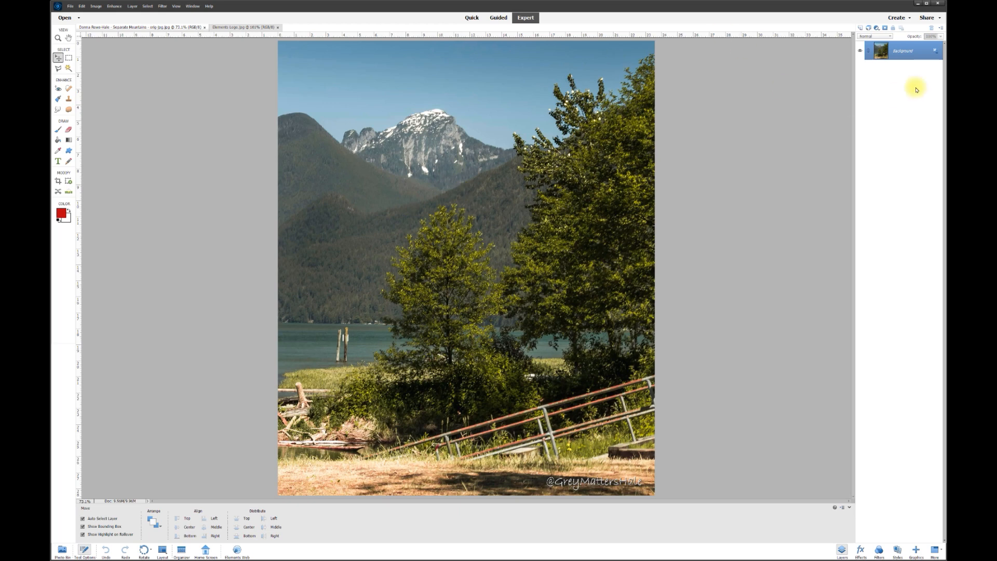
Step: Unlock the Background layer so it becomes the editable Layer 0
{"action": "left_click", "coordinate": [935, 50]}
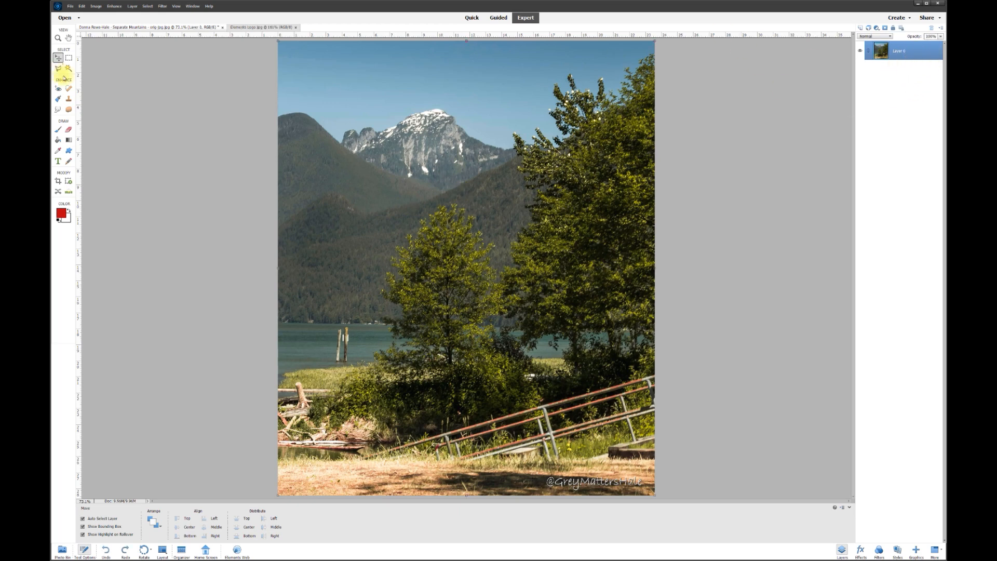
{"action": "left_click", "coordinate": [114, 7]}
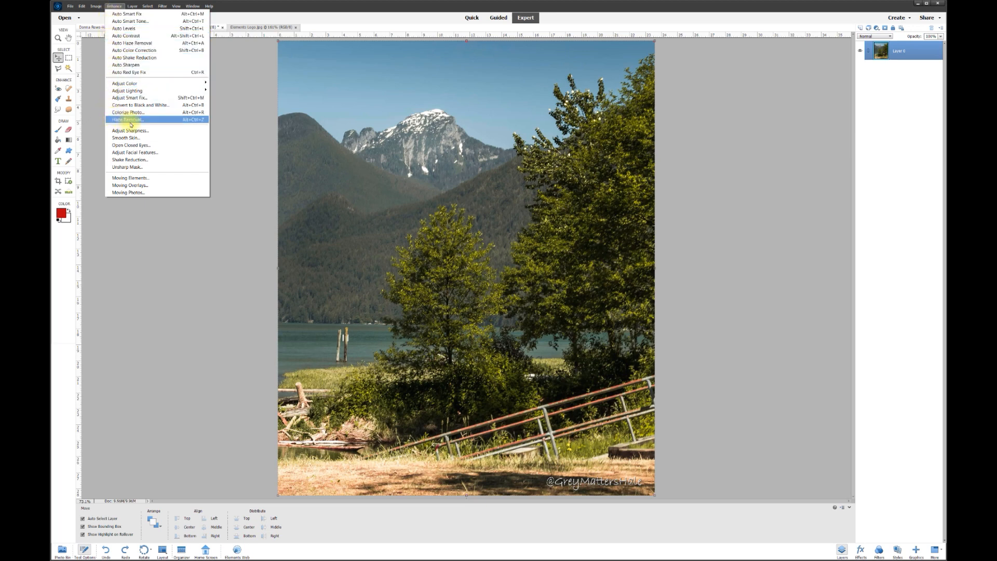
Step: Apply Haze Removal with a lowered Haze Reduction amount after comparing before and after
{"action": "left_click", "coordinate": [130, 120]}
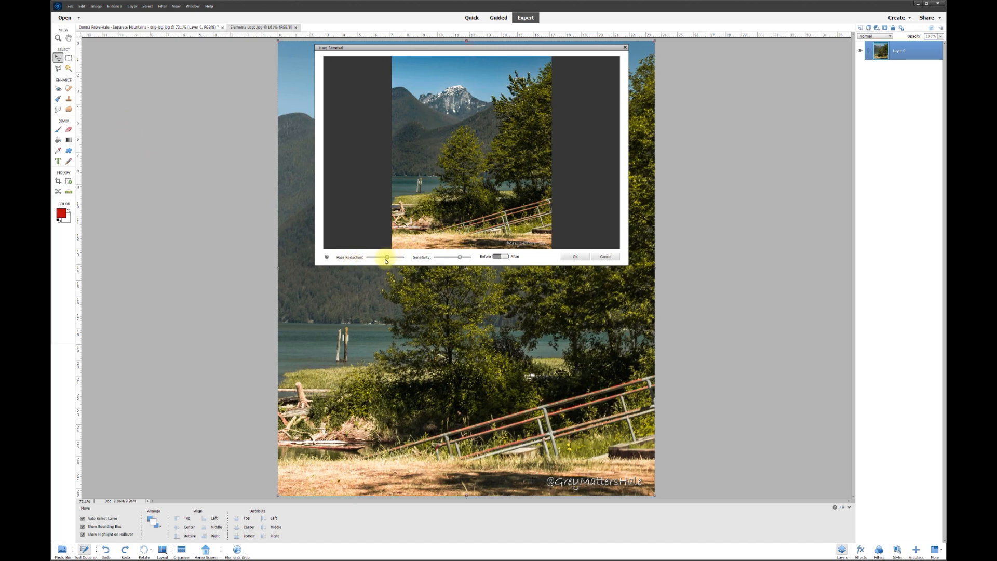
{"action": "left_click_drag", "start_coordinate": [370, 259], "coordinate": [390, 260]}
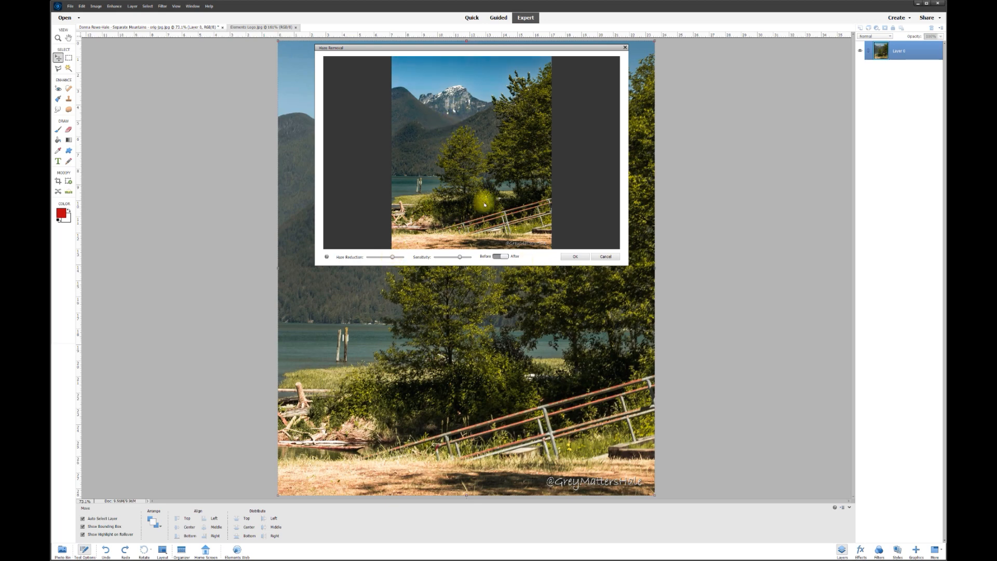
{"action": "left_click", "coordinate": [502, 256]}
{"action": "left_click", "coordinate": [505, 256]}
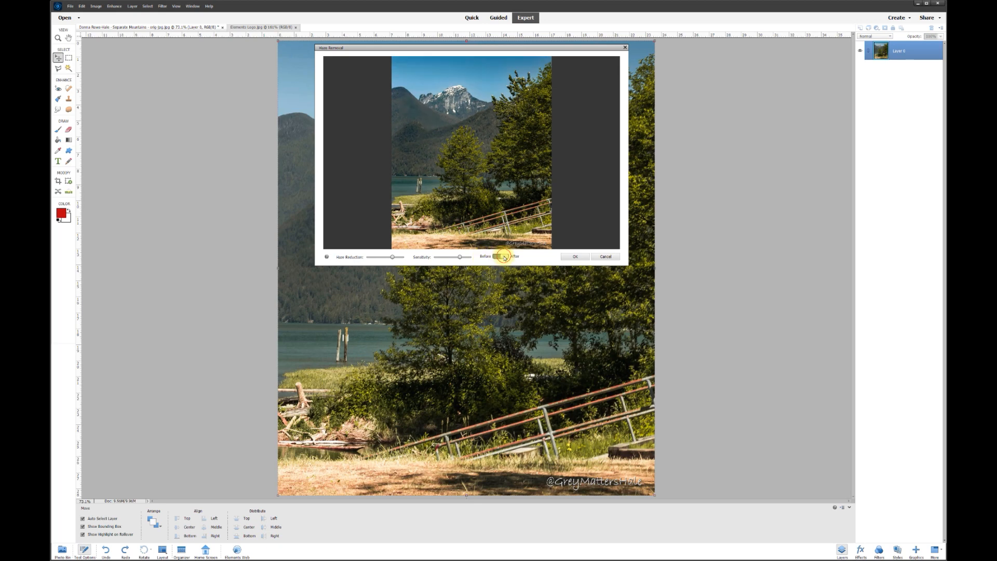
{"action": "left_click", "coordinate": [505, 257]}
{"action": "left_click", "coordinate": [505, 256]}
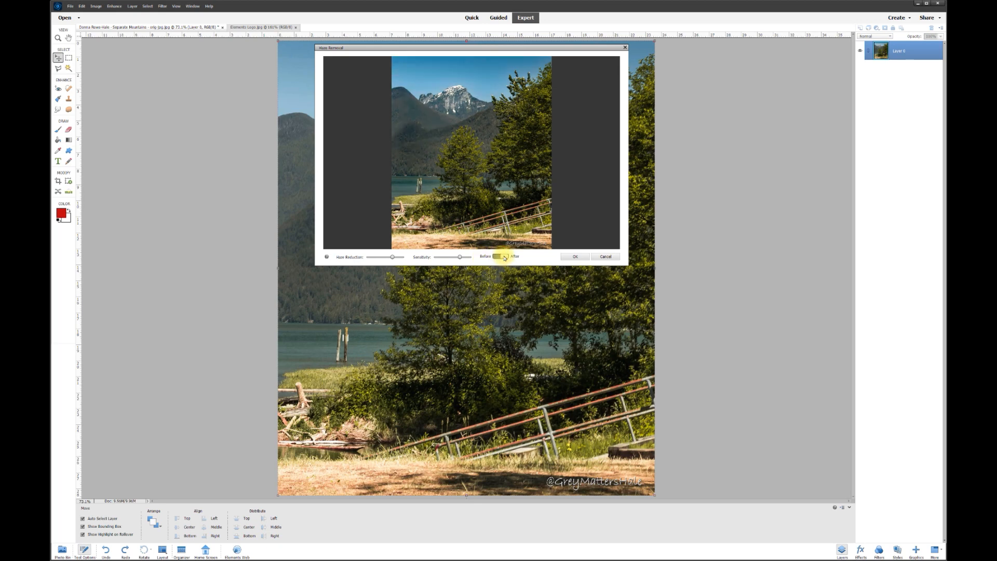
{"action": "left_click", "coordinate": [575, 257]}
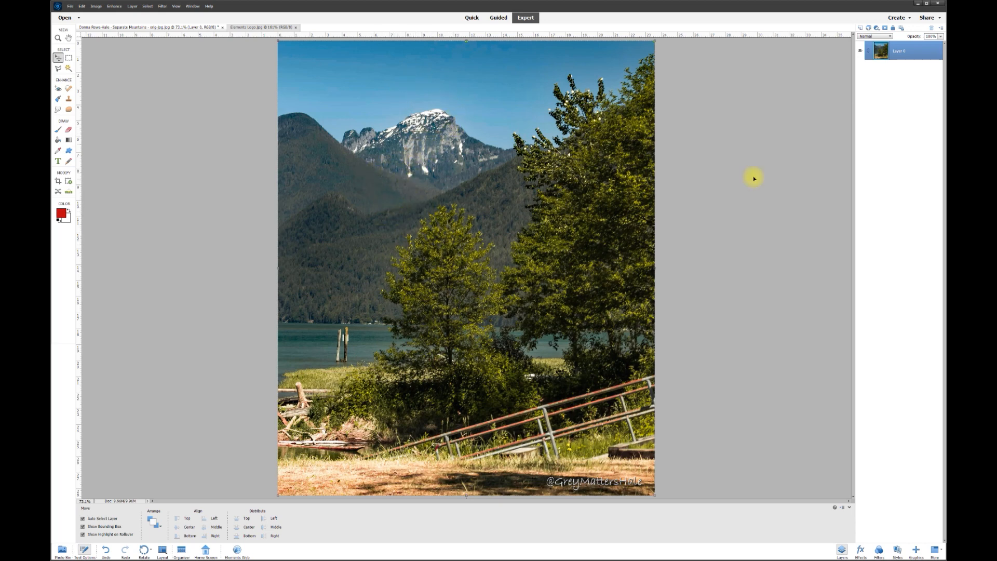
Step: Zoom into the photo and select the sky above the peak with the Magic Wand
{"action": "scroll", "coordinate": [484, 57], "scroll_direction": "up", "scroll_amount": 6}
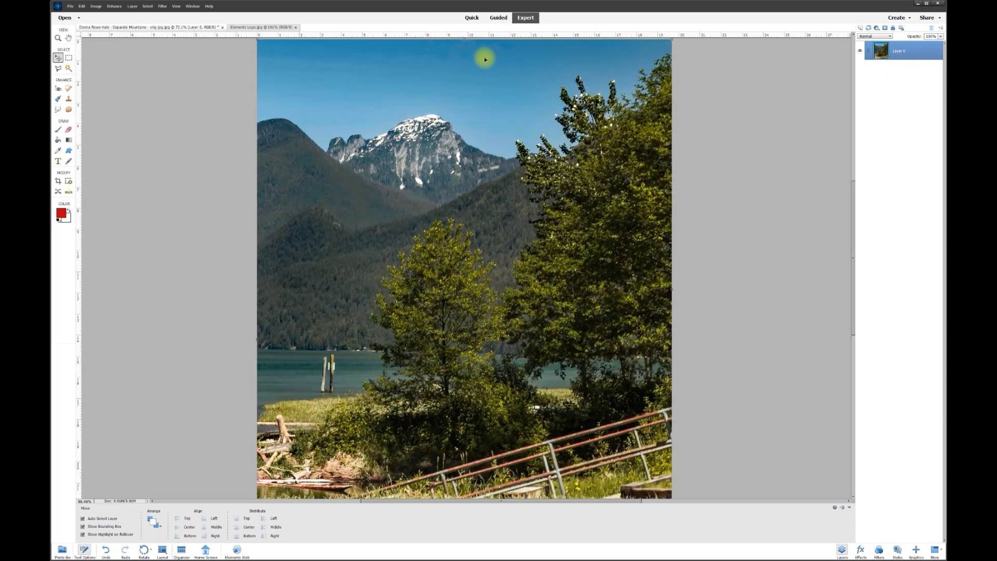
{"action": "left_click_drag", "start_coordinate": [855, 167], "coordinate": [855, 149]}
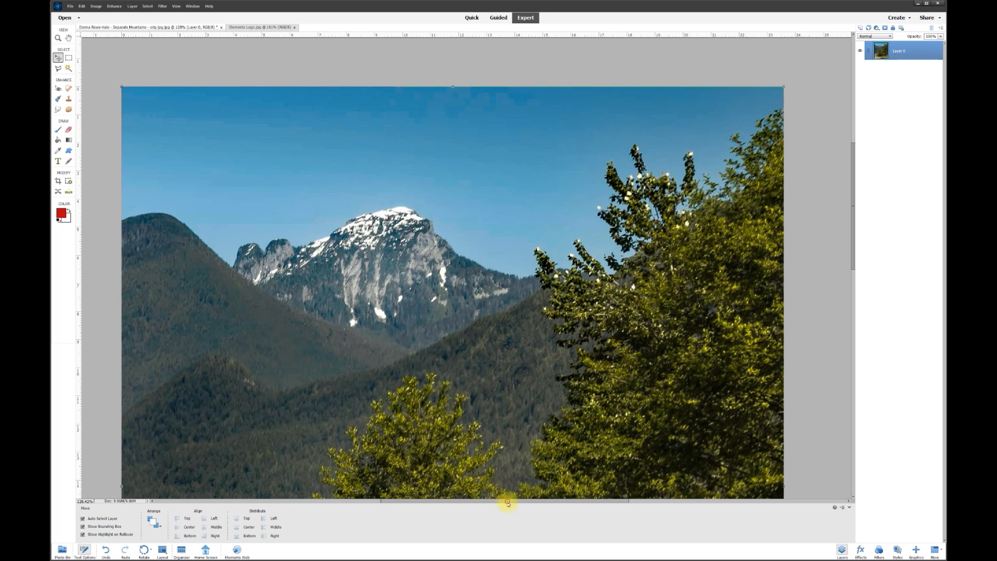
{"action": "left_click_drag", "start_coordinate": [508, 502], "coordinate": [494, 502]}
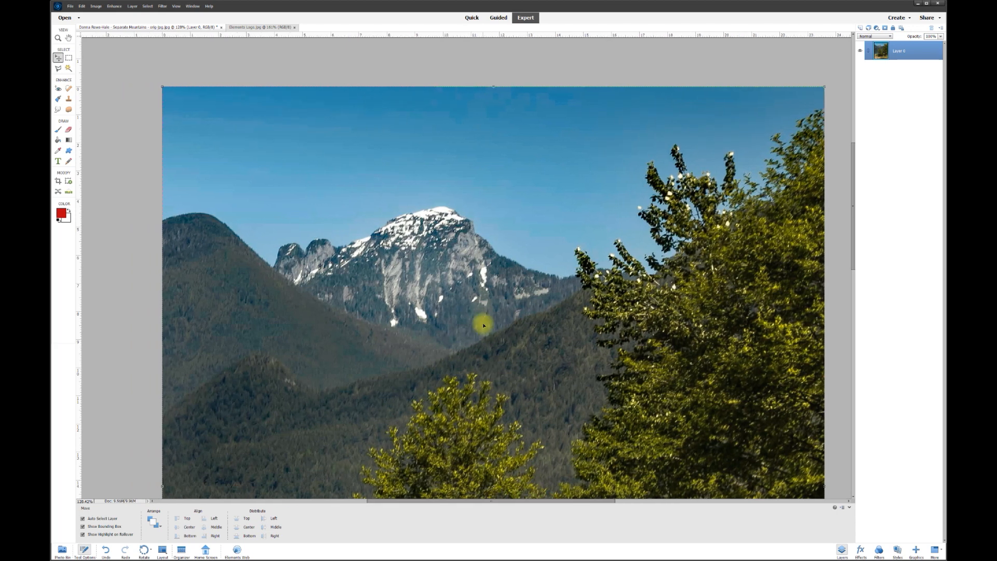
{"action": "left_click", "coordinate": [69, 68]}
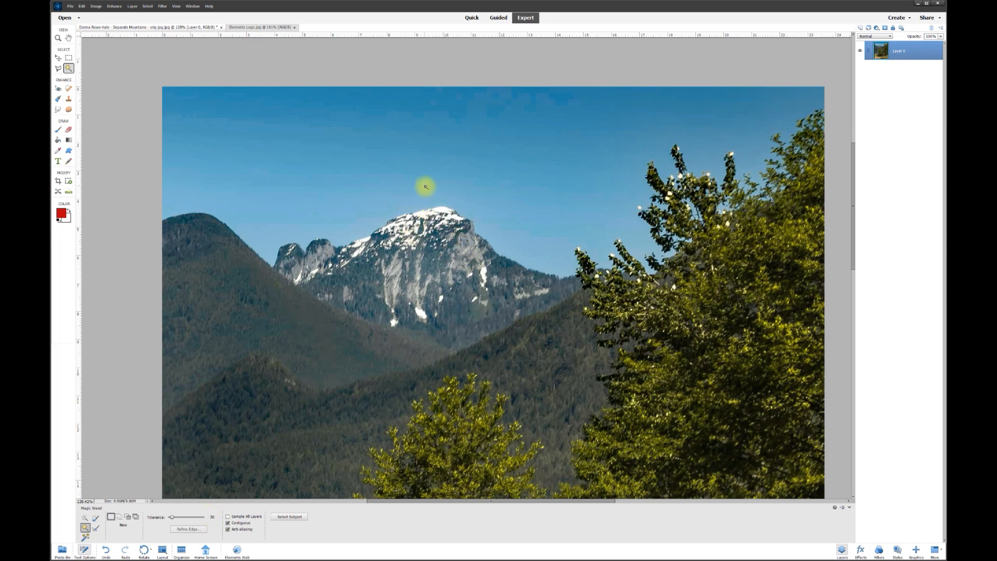
{"action": "left_click", "coordinate": [450, 203]}
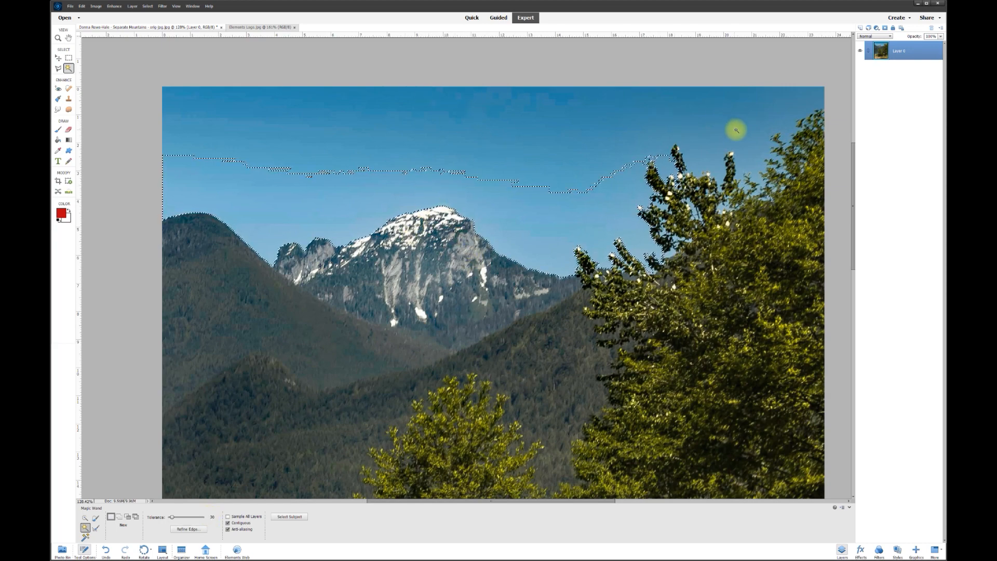
Step: Discard the incomplete sky selection and switch to adding the remaining sky areas
{"action": "scroll", "coordinate": [524, 265], "scroll_direction": "up", "scroll_amount": 3}
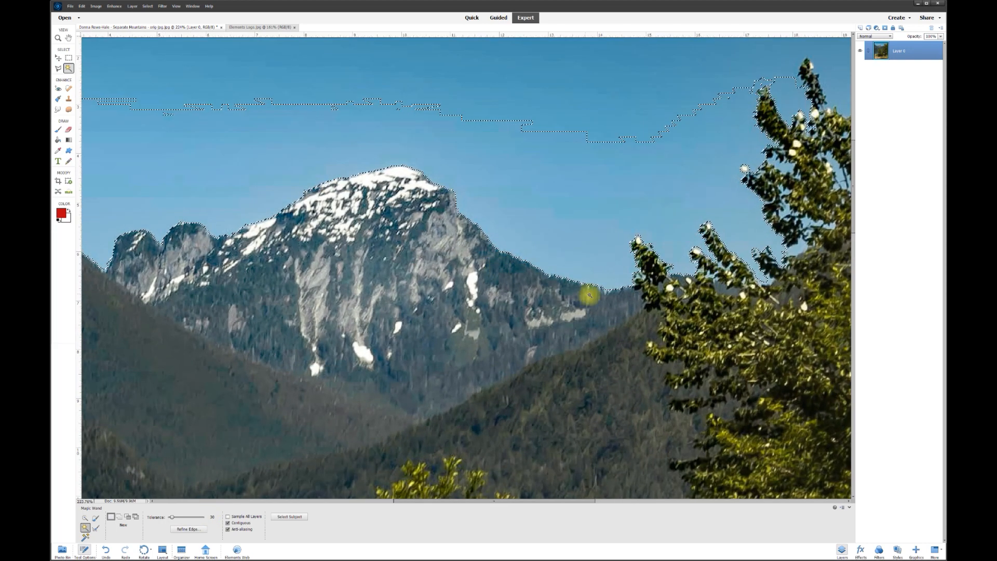
{"action": "scroll", "coordinate": [584, 291], "scroll_direction": "up", "scroll_amount": 3}
{"action": "scroll", "coordinate": [601, 292], "scroll_direction": "down", "scroll_amount": 3}
{"action": "scroll", "coordinate": [490, 259], "scroll_direction": "down", "scroll_amount": 3}
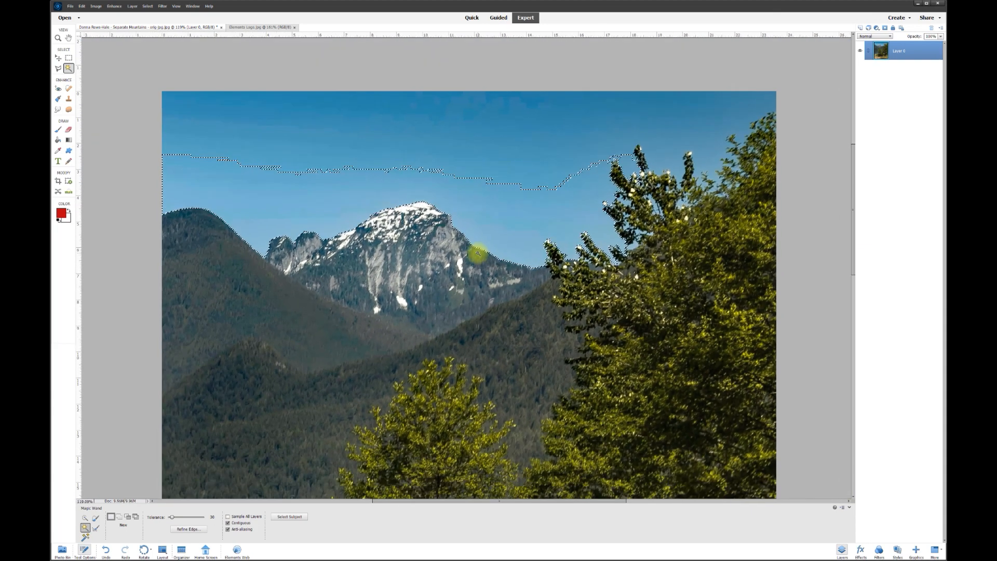
{"action": "key", "text": "ctrl+d"}
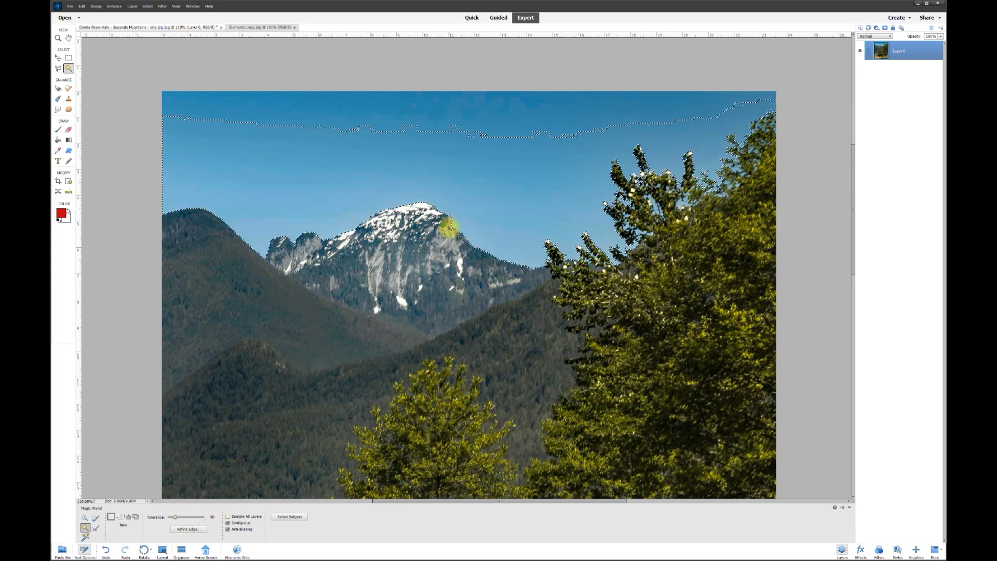
{"action": "scroll", "coordinate": [448, 227], "scroll_direction": "up", "scroll_amount": 1}
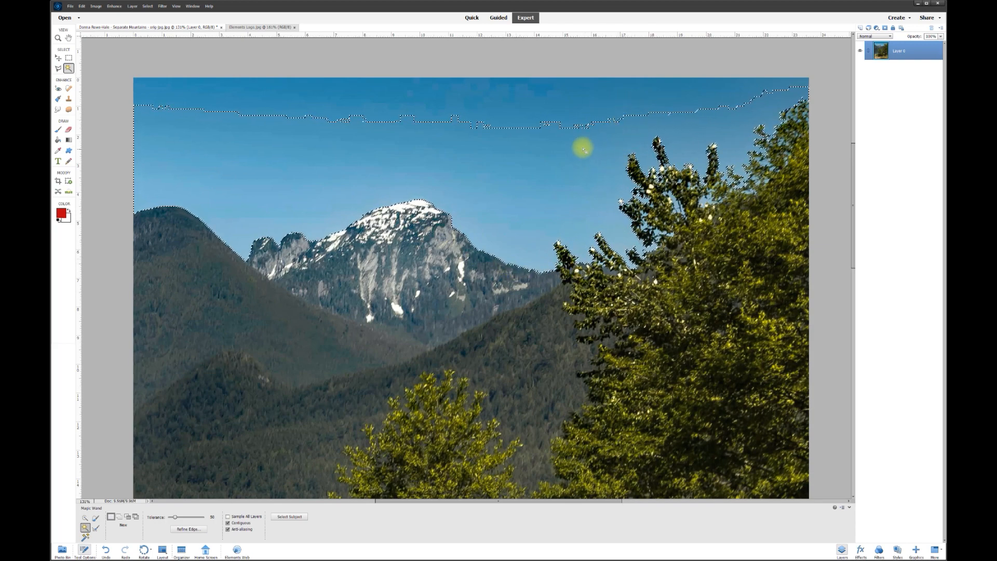
{"action": "key", "text": "shift"}
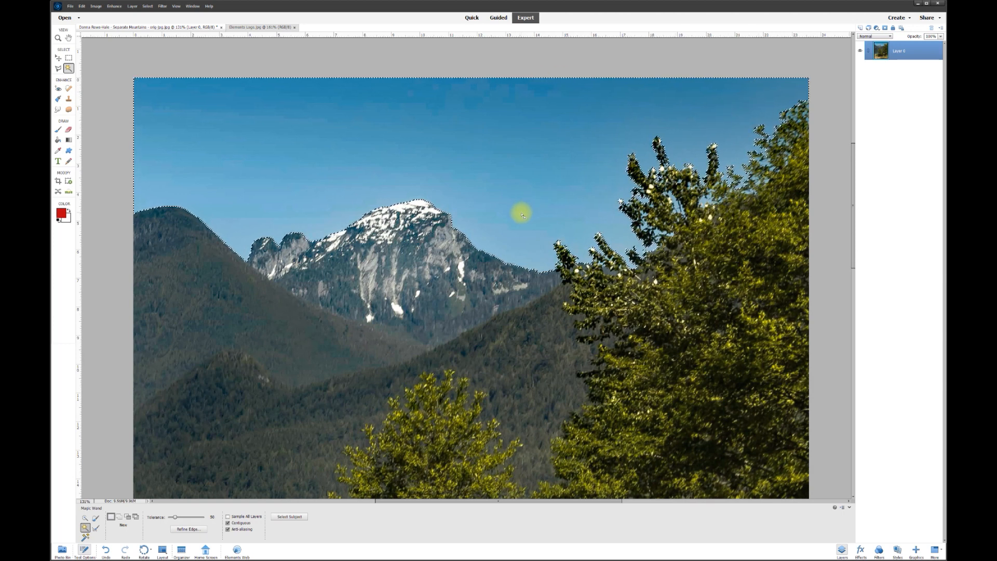
Step: Cut the selected sky onto its own Layer 1 and toggle layer visibility to check both layers
{"action": "right_click", "coordinate": [473, 170]}
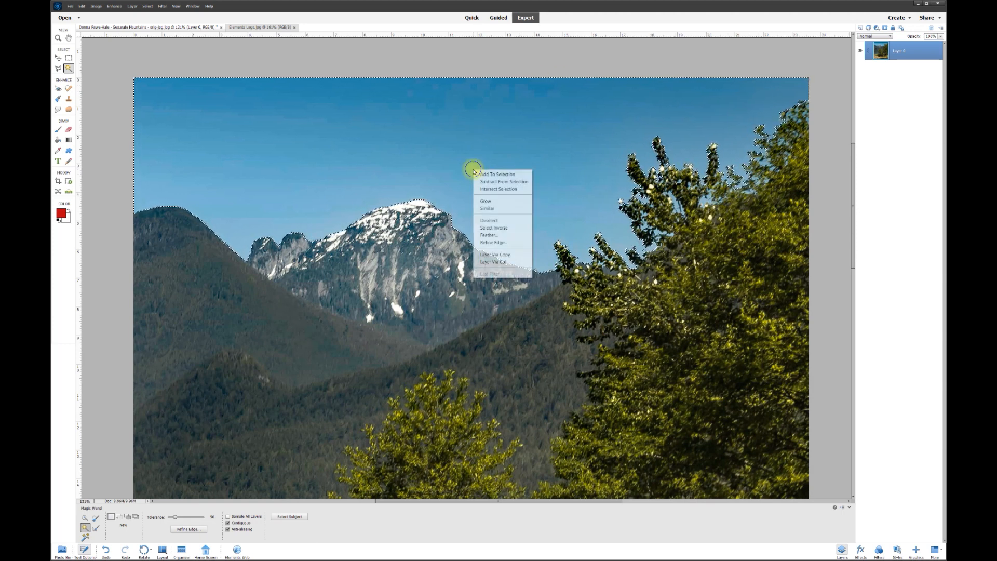
{"action": "left_click", "coordinate": [512, 256]}
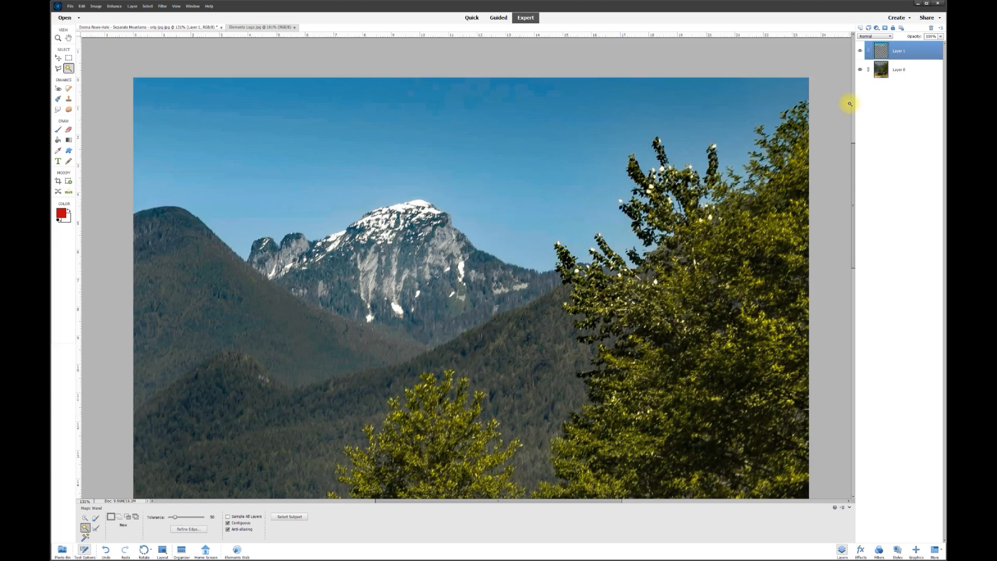
{"action": "left_click", "coordinate": [860, 71]}
{"action": "left_click", "coordinate": [860, 54]}
{"action": "left_click", "coordinate": [860, 53]}
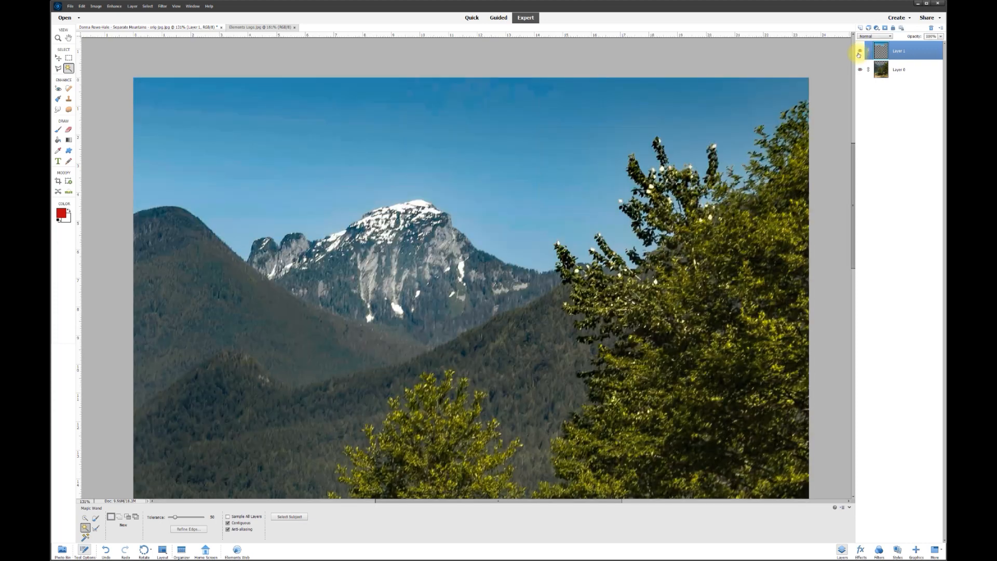
{"action": "left_click", "coordinate": [860, 53]}
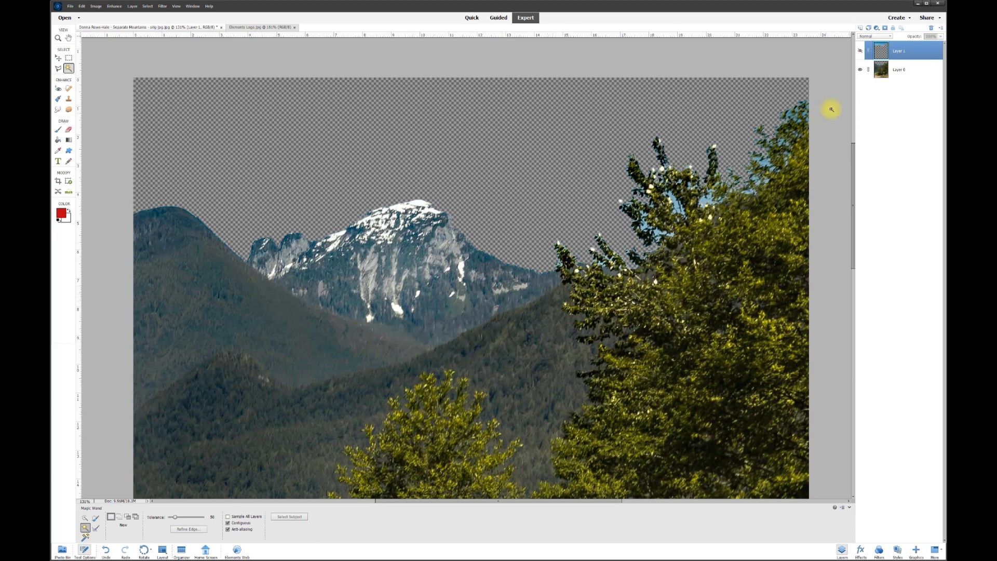
Step: Duplicate Layer 0 as Layer 0 copy and make the copy the active layer
{"action": "right_click", "coordinate": [902, 71]}
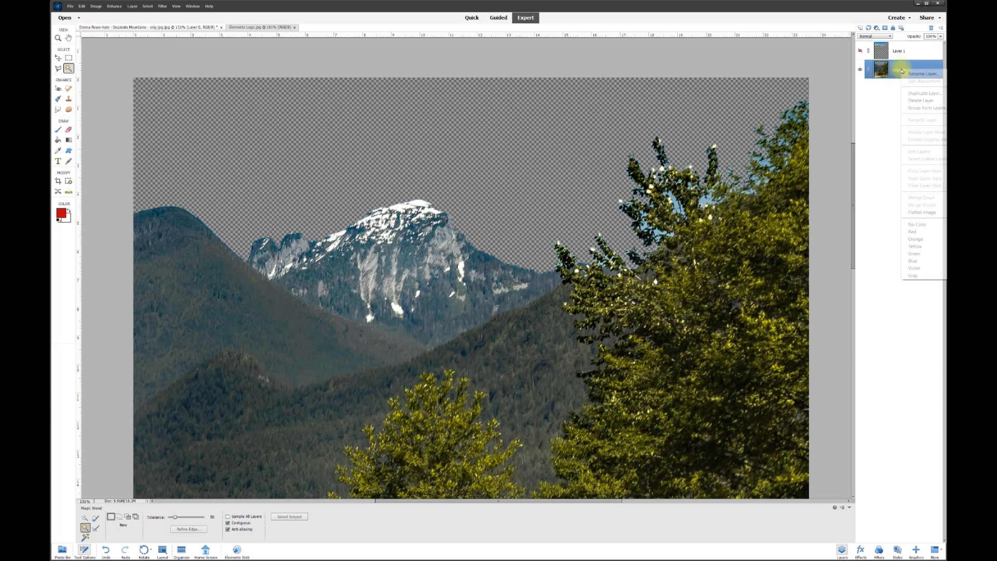
{"action": "left_click", "coordinate": [919, 93]}
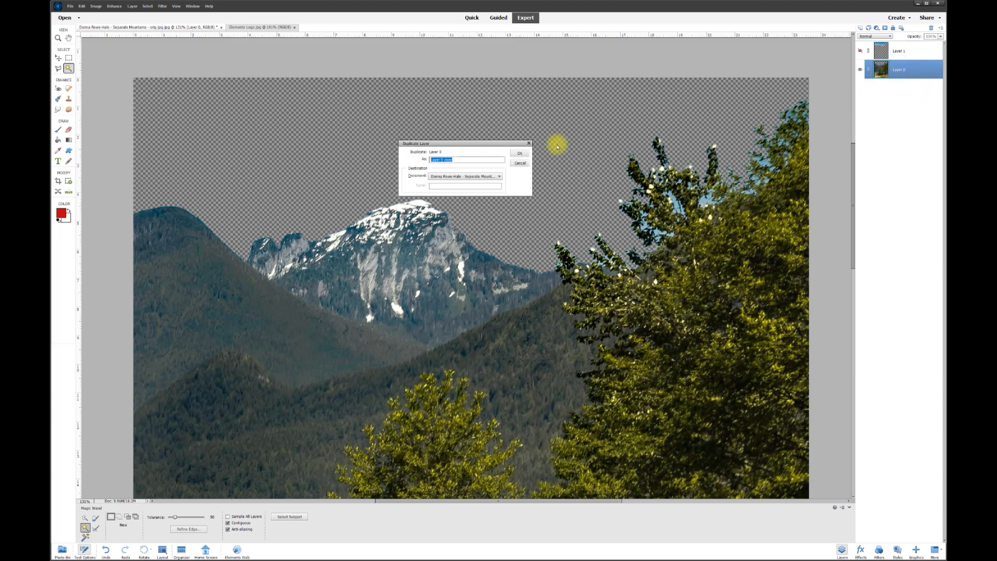
{"action": "left_click", "coordinate": [521, 148]}
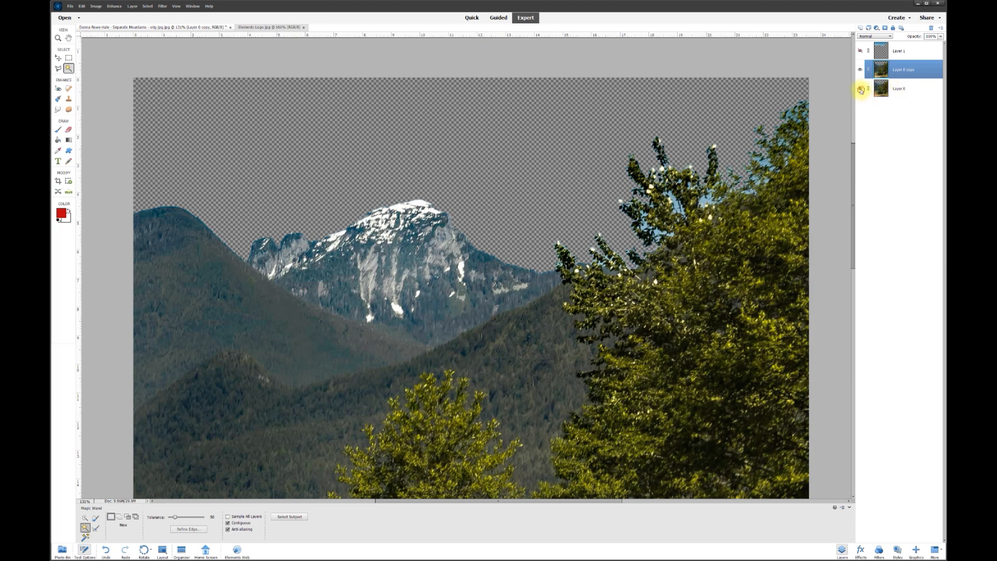
{"action": "left_click", "coordinate": [912, 92]}
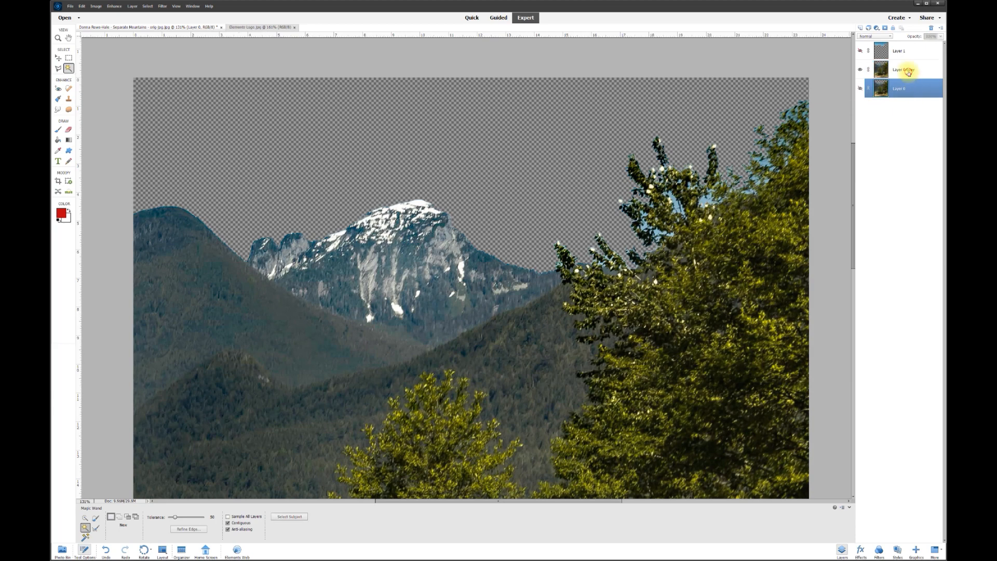
{"action": "left_click", "coordinate": [886, 73]}
{"action": "scroll", "coordinate": [323, 249], "scroll_direction": "up", "scroll_amount": 3}
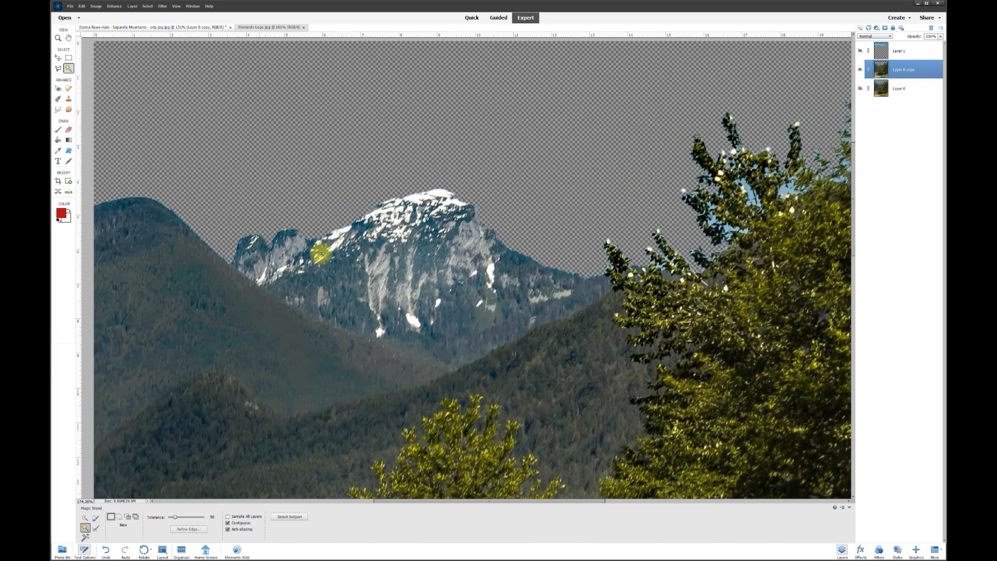
{"action": "left_click", "coordinate": [67, 133]}
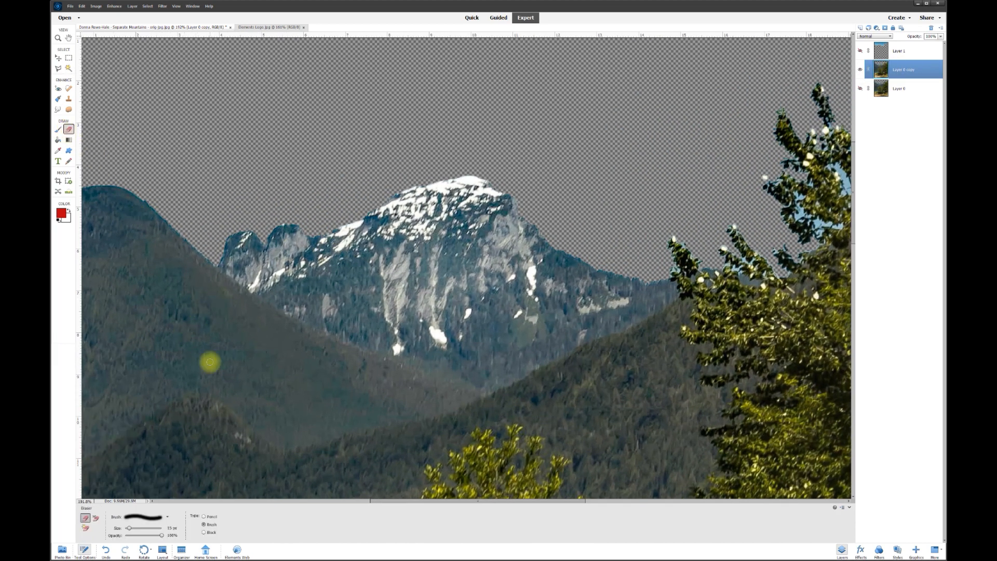
Step: Set the eraser size and erase a band along the ridge below the distant peak
{"action": "left_click", "coordinate": [173, 528]}
{"action": "scroll", "coordinate": [214, 428], "scroll_direction": "up", "scroll_amount": 1}
{"action": "scroll", "coordinate": [223, 229], "scroll_direction": "up", "scroll_amount": 1}
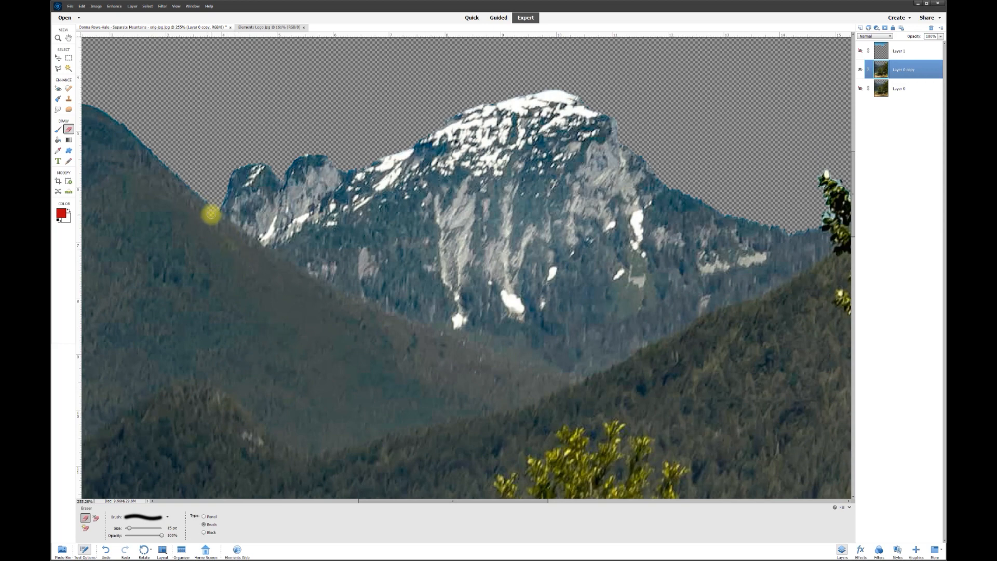
{"action": "mouse_move", "coordinate": [237, 235]}
{"action": "left_mouse_down"}
{"action": "mouse_move", "coordinate": [432, 341]}
{"action": "mouse_move", "coordinate": [509, 352]}
{"action": "mouse_move", "coordinate": [521, 341]}
{"action": "mouse_move", "coordinate": [595, 387]}
{"action": "mouse_move", "coordinate": [590, 380]}
{"action": "mouse_move", "coordinate": [765, 300]}
{"action": "mouse_move", "coordinate": [842, 248]}
{"action": "left_mouse_up"}
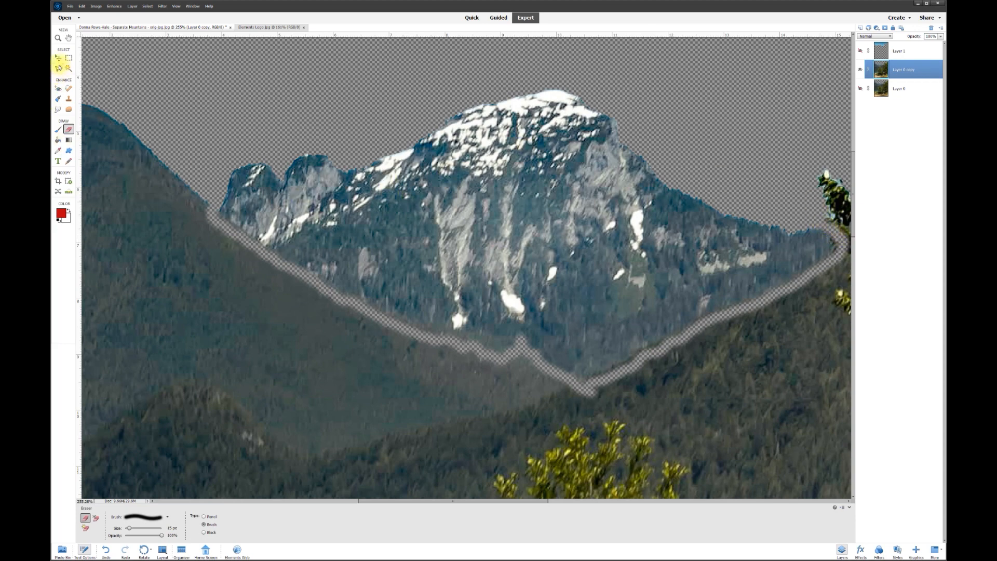
Step: With the Polygonal Lasso, trace points from the sky above the summit down along the ridge
{"action": "left_click", "coordinate": [59, 67]}
{"action": "left_click", "coordinate": [565, 75]}
{"action": "left_click", "coordinate": [342, 95]}
{"action": "left_click", "coordinate": [240, 145]}
{"action": "left_click", "coordinate": [214, 181]}
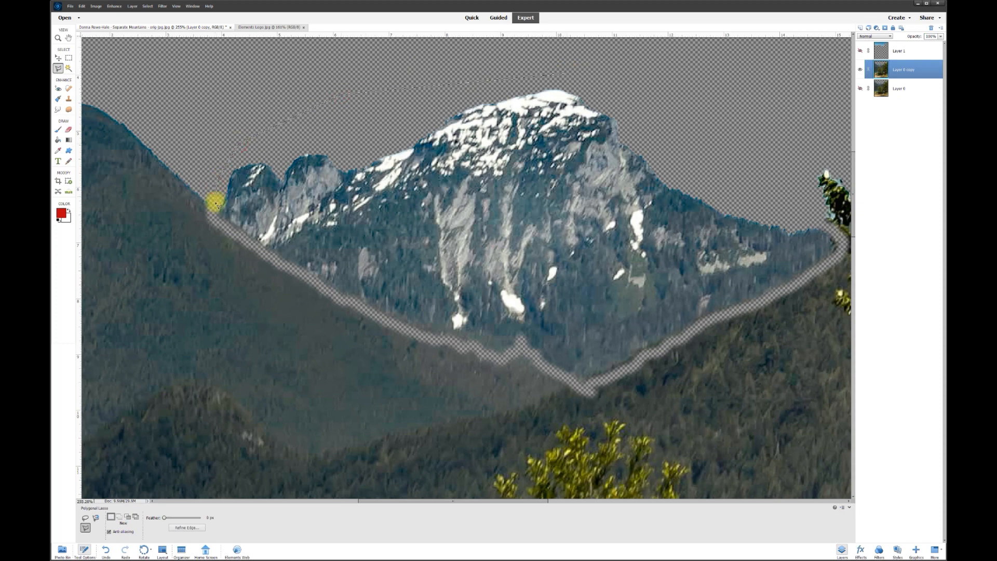
{"action": "left_click", "coordinate": [233, 232]}
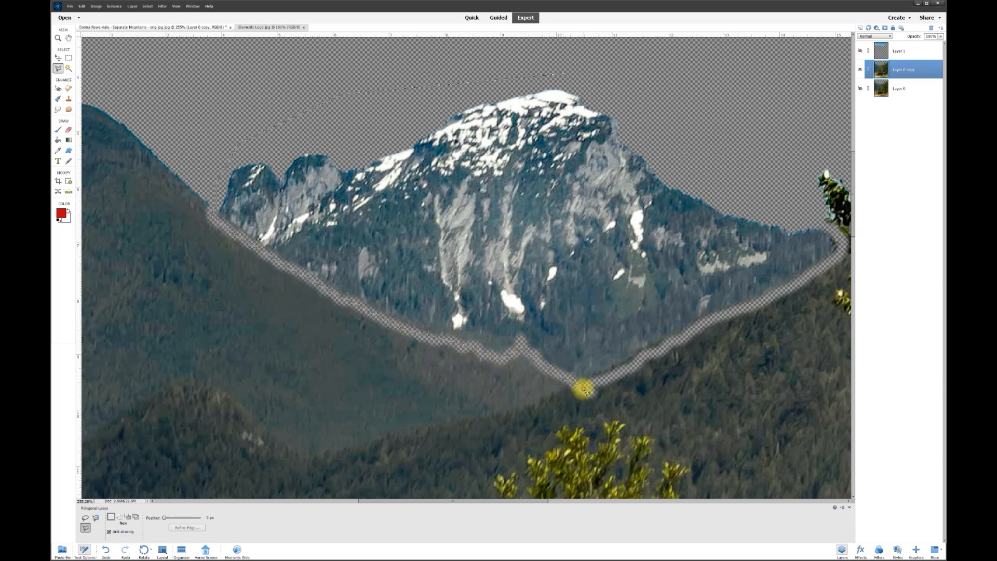
{"action": "left_click", "coordinate": [682, 342]}
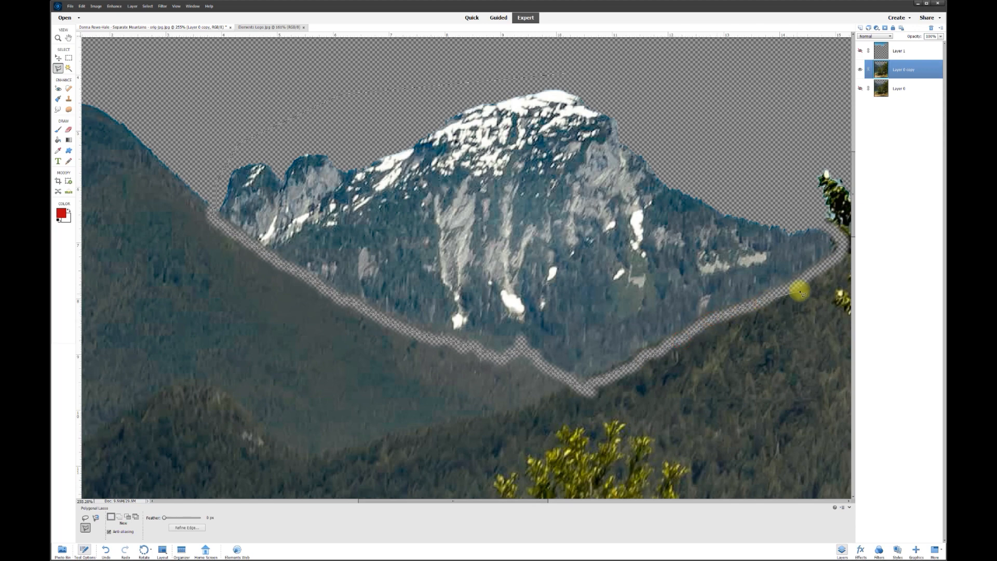
Step: Close the outline around the distant snowy mountain and cut it onto a new Layer 2
{"action": "left_click", "coordinate": [830, 264]}
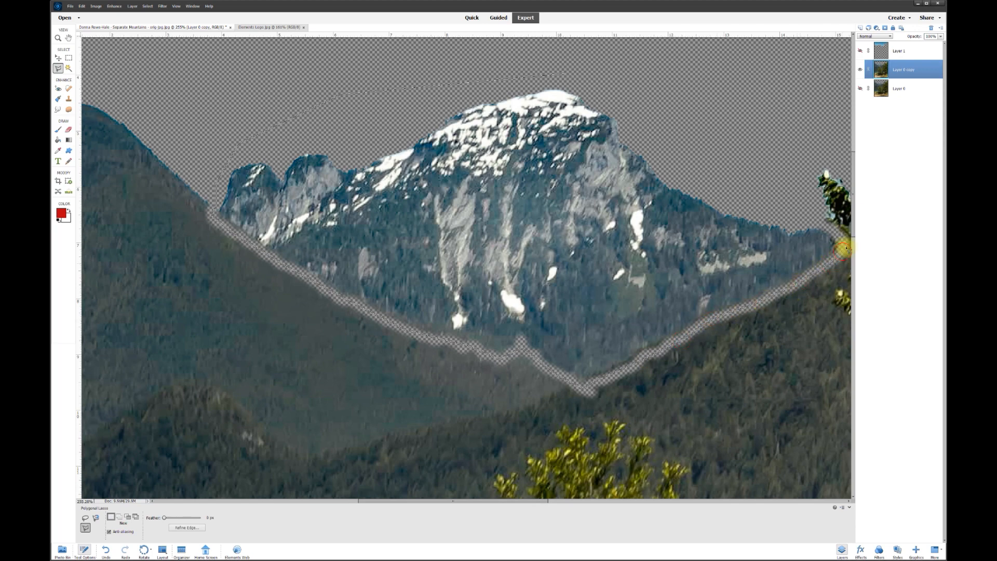
{"action": "left_click", "coordinate": [837, 229]}
{"action": "left_click", "coordinate": [746, 186]}
{"action": "left_click", "coordinate": [685, 111]}
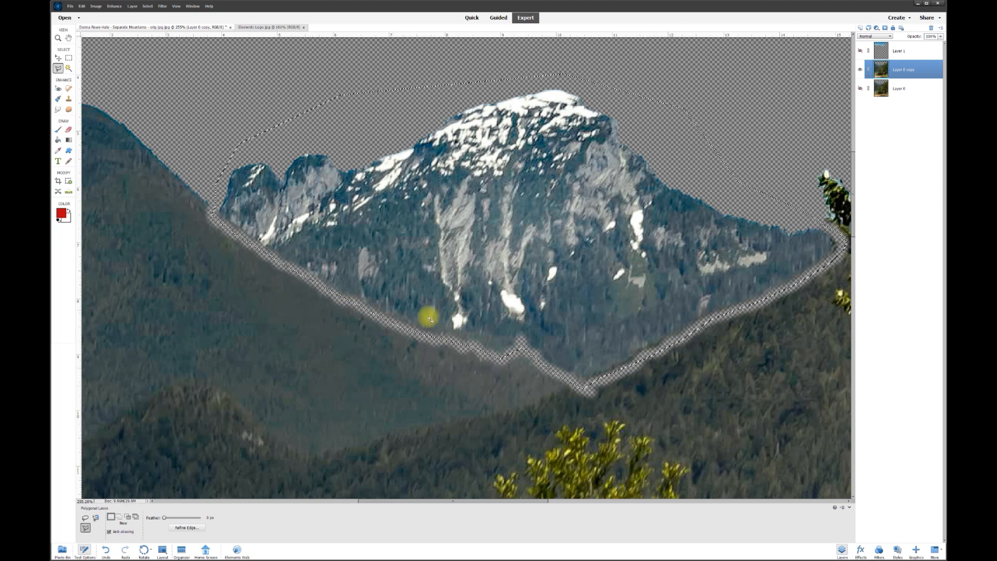
{"action": "right_click", "coordinate": [544, 224]}
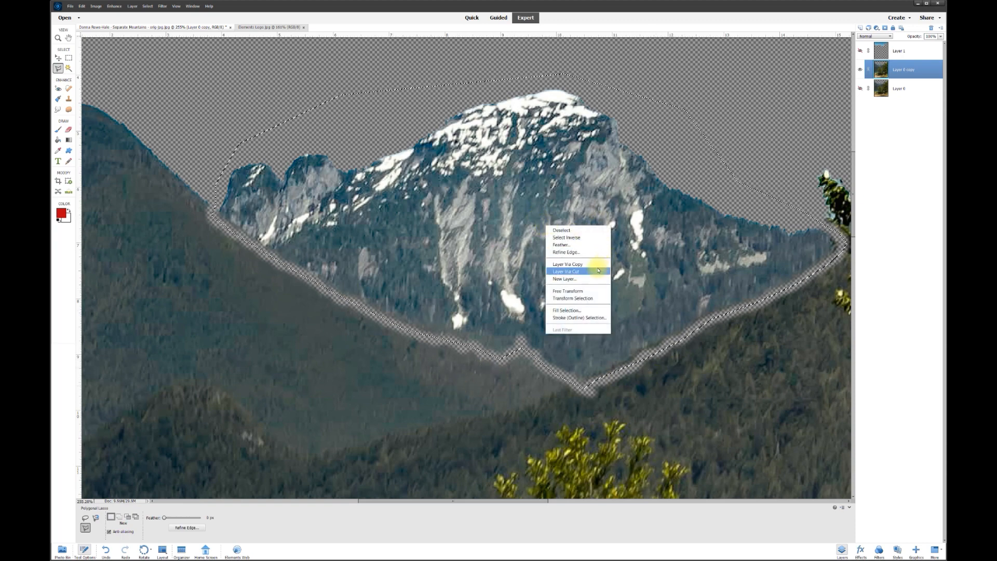
{"action": "left_click", "coordinate": [579, 271]}
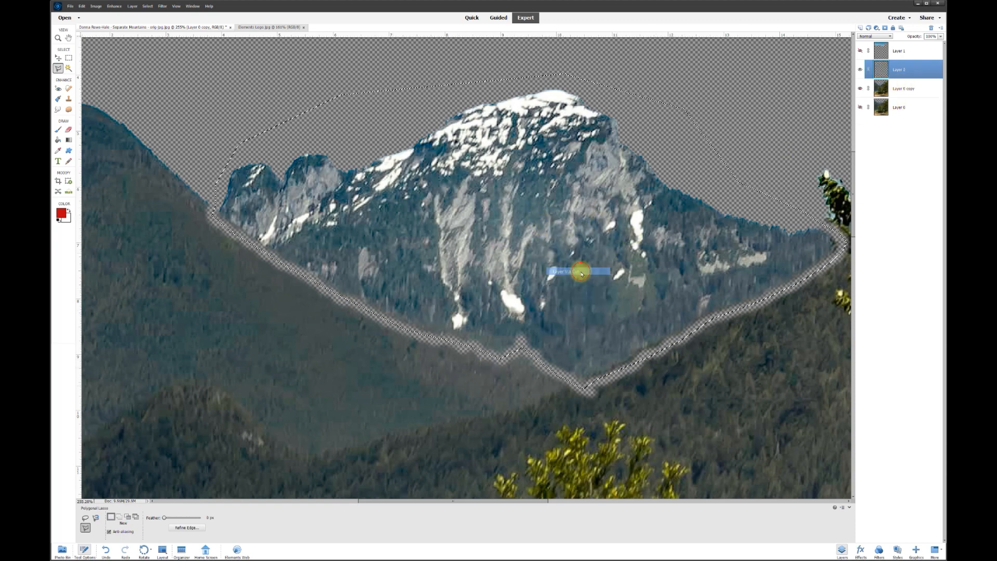
Step: Hide Layer 2, merge Layer 0 copy down into Layer 0, and make Layer 0 visible
{"action": "left_click", "coordinate": [862, 70]}
{"action": "scroll", "coordinate": [691, 254], "scroll_direction": "down", "scroll_amount": 2}
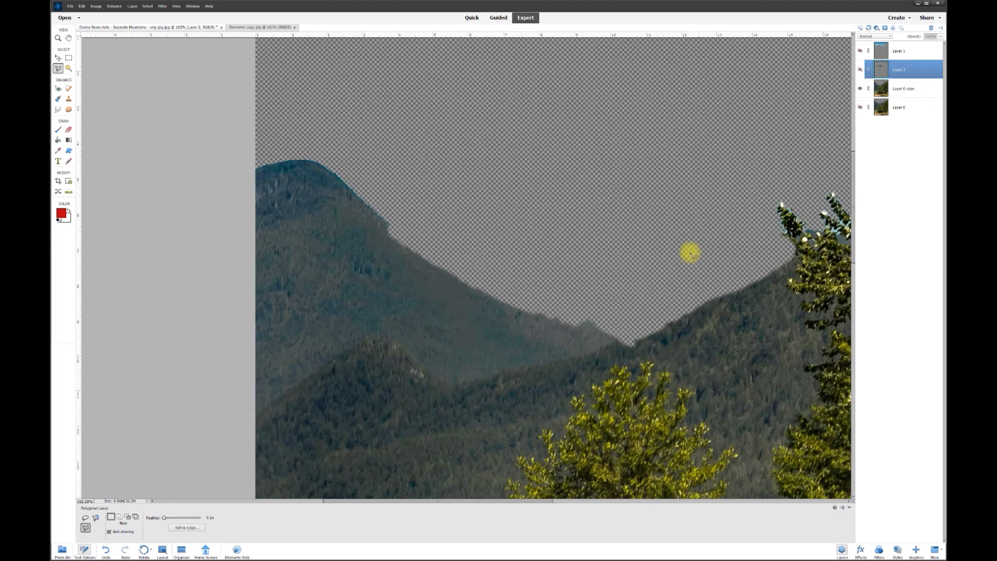
{"action": "scroll", "coordinate": [691, 254], "scroll_direction": "down", "scroll_amount": 2}
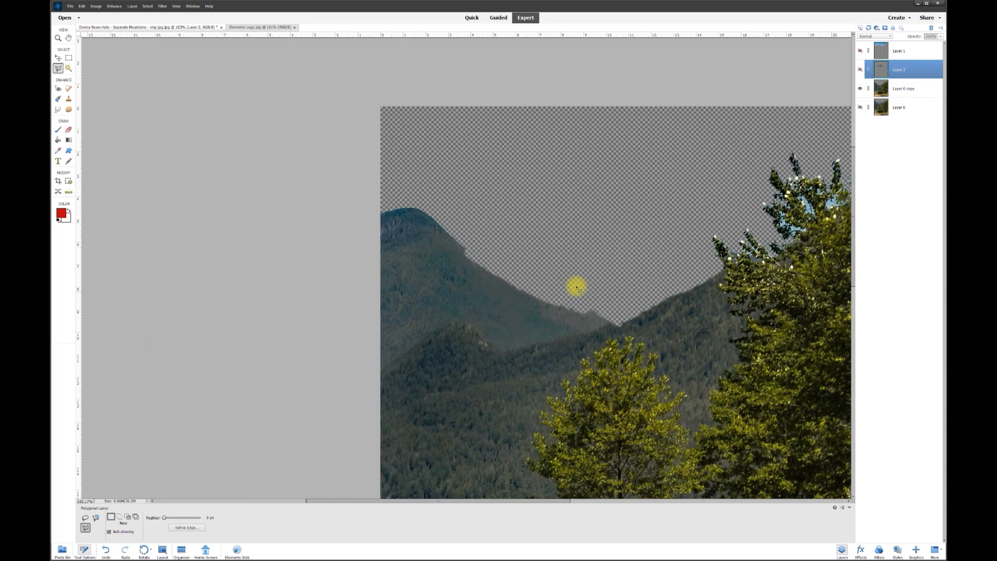
{"action": "right_click", "coordinate": [906, 92]}
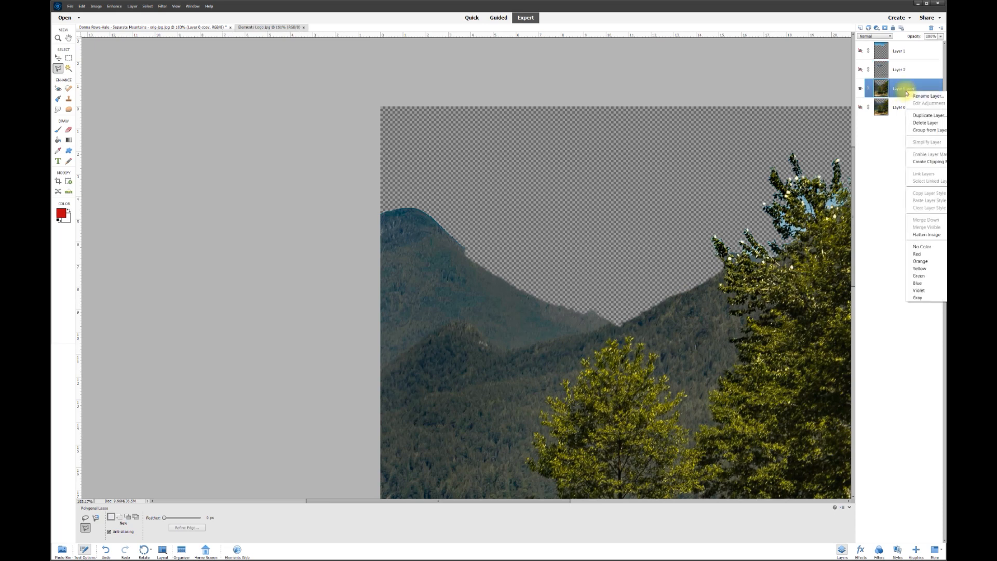
{"action": "left_click", "coordinate": [931, 125]}
{"action": "left_click", "coordinate": [860, 88]}
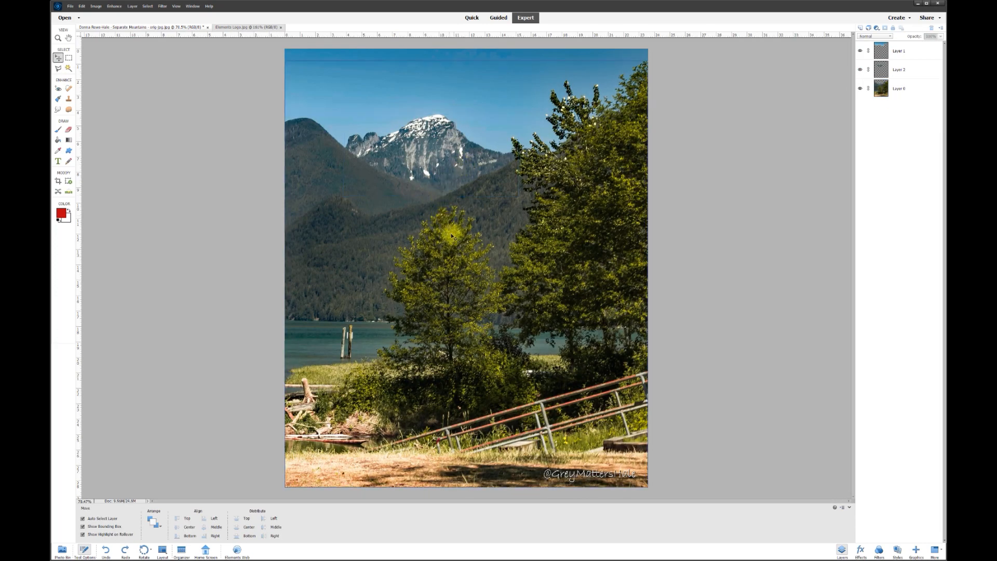
Step: Nudge Layer 1 and Layer 2 down together with the Down arrow, then select the sky layer
{"action": "left_click", "coordinate": [902, 52]}
{"action": "left_click", "coordinate": [904, 69], "text": "shift"}
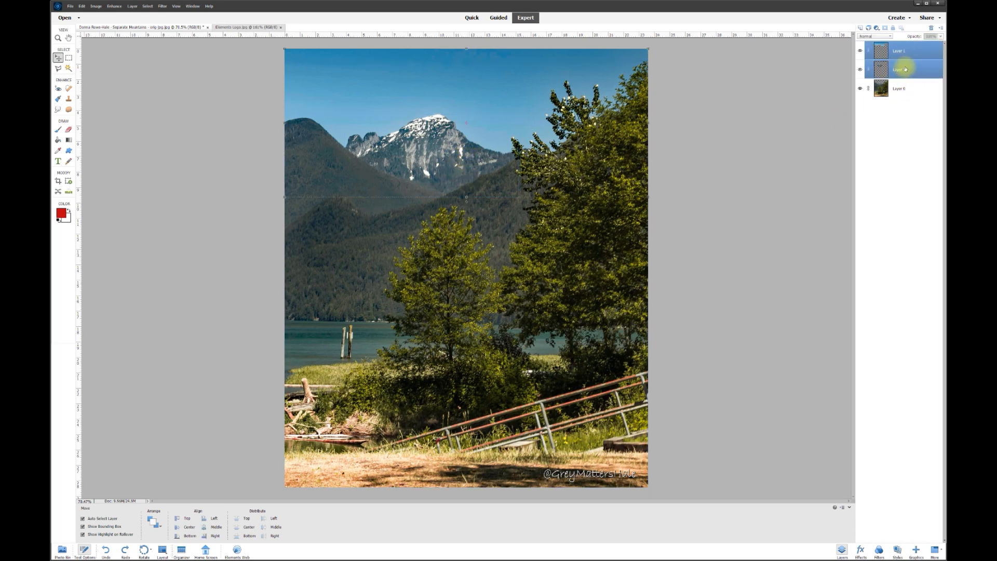
{"action": "key", "text": "Down"}
{"action": "key", "text": "Down"}
{"action": "key", "text": "Down"}
{"action": "key", "text": "Down"}
{"action": "key", "text": "Down"}
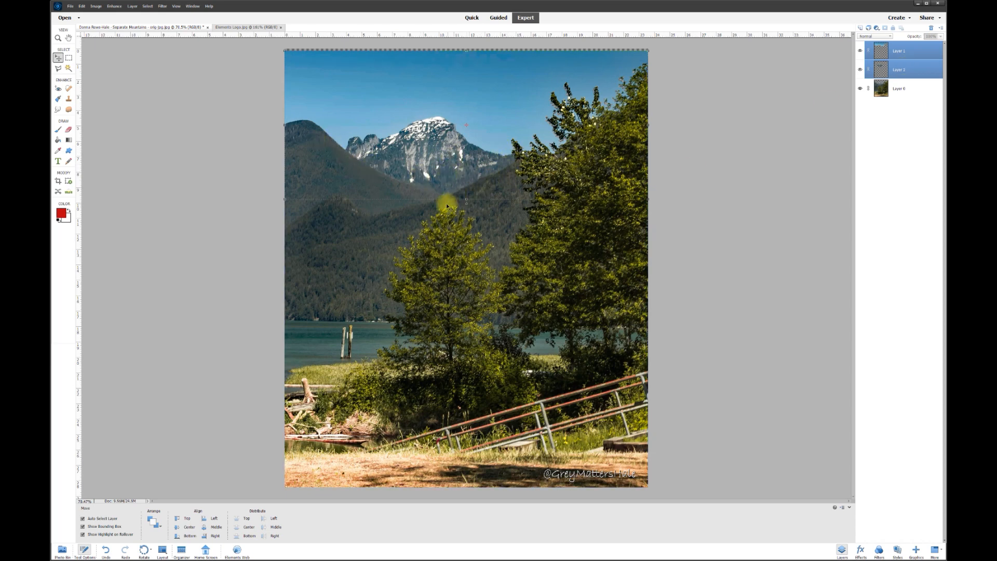
{"action": "left_click", "coordinate": [763, 154]}
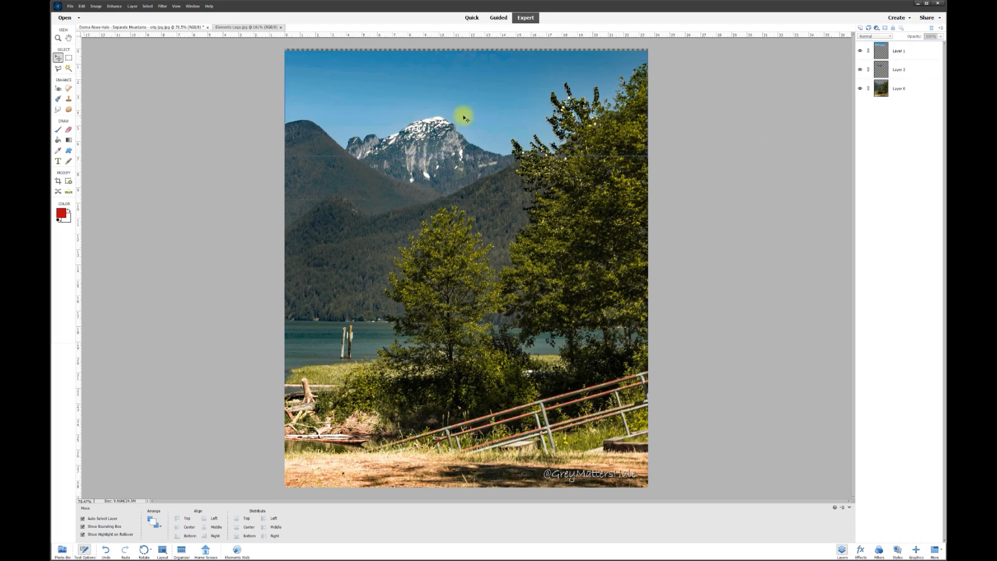
{"action": "left_click", "coordinate": [475, 98]}
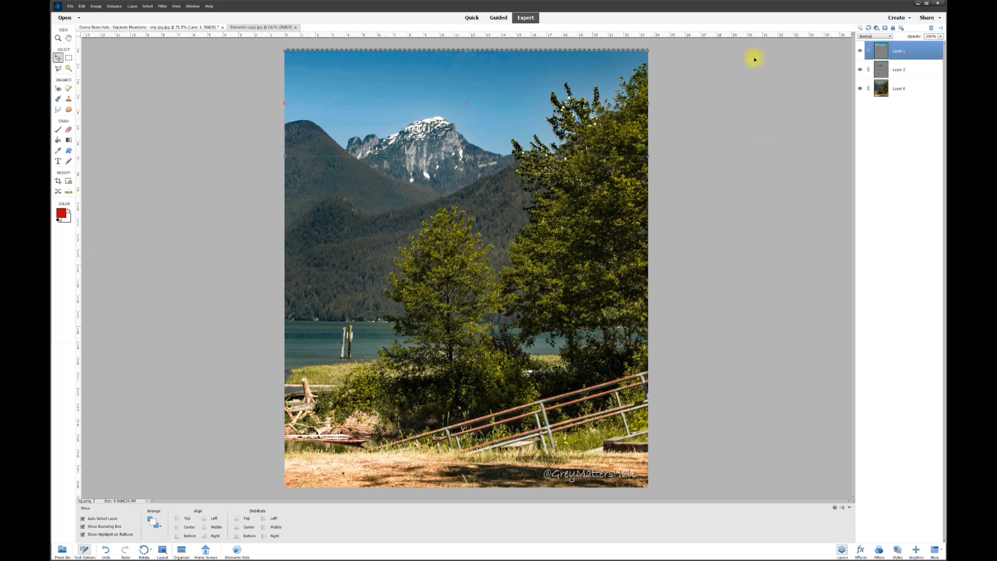
Step: Lower Layer 1's contrast with Brightness/Contrast, comparing the preview before applying it, then select the mountain layer
{"action": "left_click", "coordinate": [115, 7]}
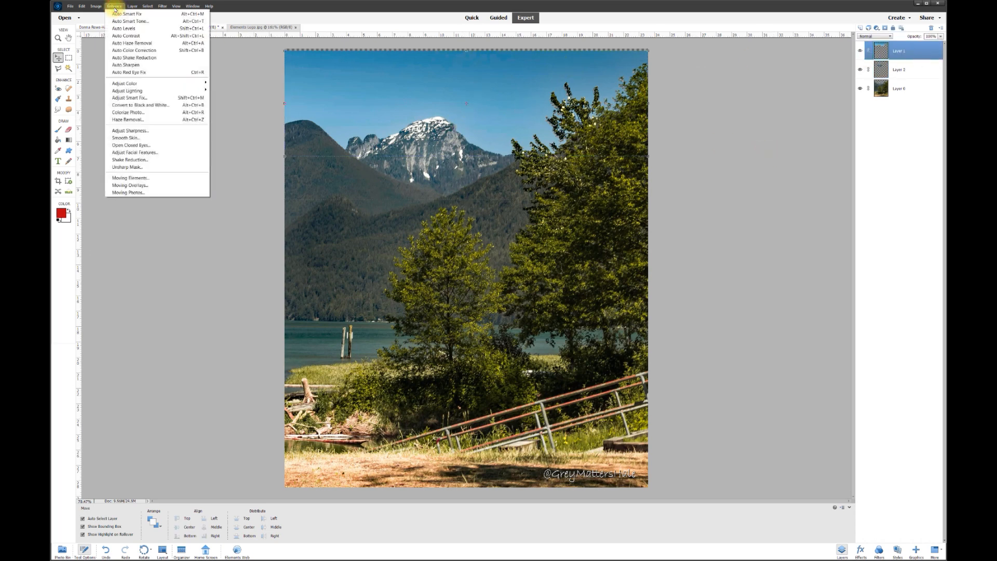
{"action": "mouse_move", "coordinate": [129, 92]}
{"action": "left_click", "coordinate": [229, 98]}
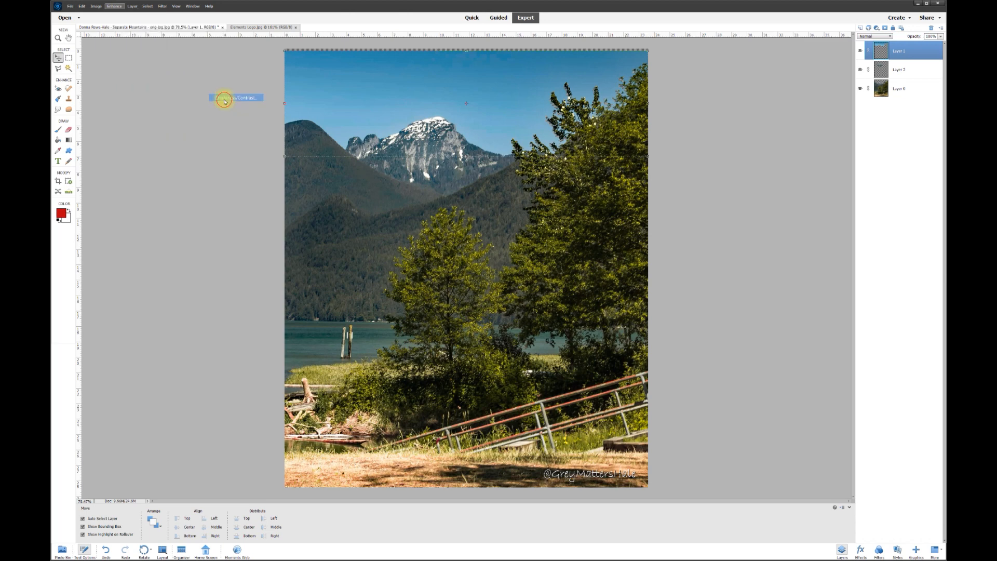
{"action": "mouse_move", "coordinate": [424, 56]}
{"action": "left_mouse_down"}
{"action": "mouse_move", "coordinate": [387, 57]}
{"action": "mouse_move", "coordinate": [507, 54]}
{"action": "mouse_move", "coordinate": [408, 45]}
{"action": "mouse_move", "coordinate": [451, 46]}
{"action": "mouse_move", "coordinate": [429, 45]}
{"action": "mouse_move", "coordinate": [443, 56]}
{"action": "mouse_move", "coordinate": [425, 45]}
{"action": "left_mouse_up"}
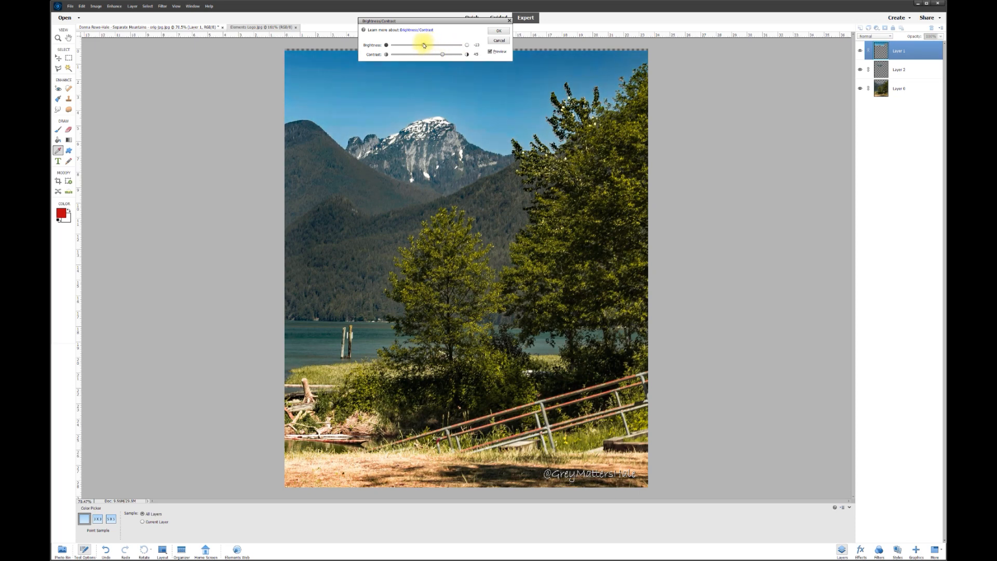
{"action": "left_click", "coordinate": [491, 52]}
{"action": "left_click", "coordinate": [491, 52]}
{"action": "left_click", "coordinate": [490, 51]}
{"action": "left_click", "coordinate": [491, 52]}
{"action": "left_click", "coordinate": [499, 32]}
{"action": "key", "text": "v"}
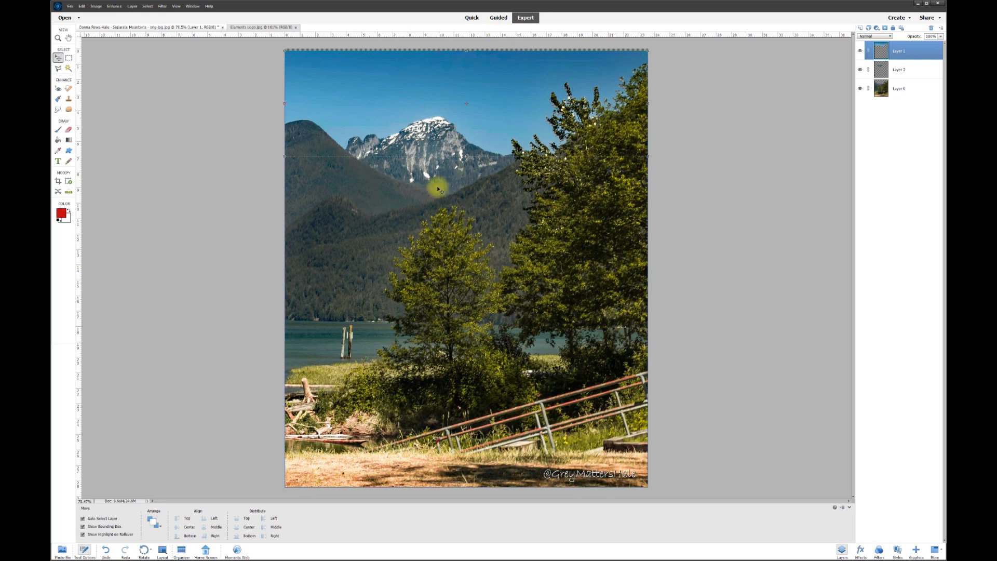
{"action": "left_click", "coordinate": [434, 171]}
Step: On Layer 2, raise the brightness and set contrast to 82 via Brightness/Contrast, checking the preview
{"action": "left_click", "coordinate": [861, 71]}
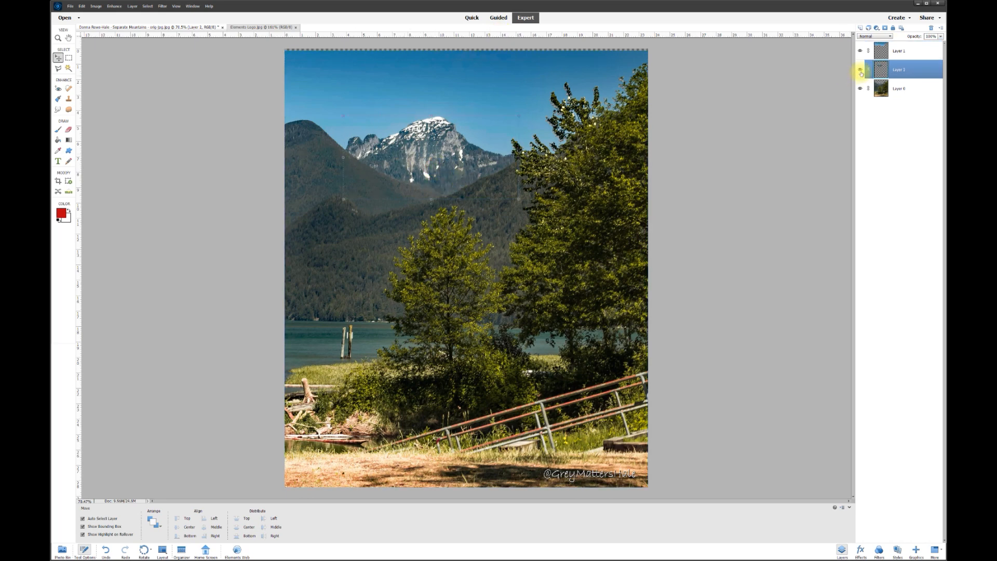
{"action": "left_click", "coordinate": [115, 6]}
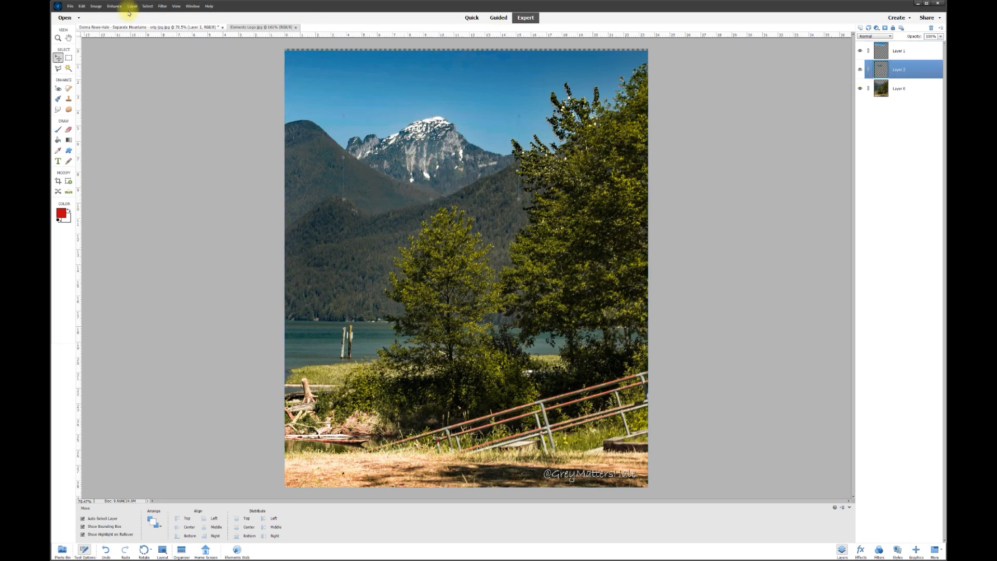
{"action": "mouse_move", "coordinate": [127, 90]}
{"action": "left_click", "coordinate": [229, 90]}
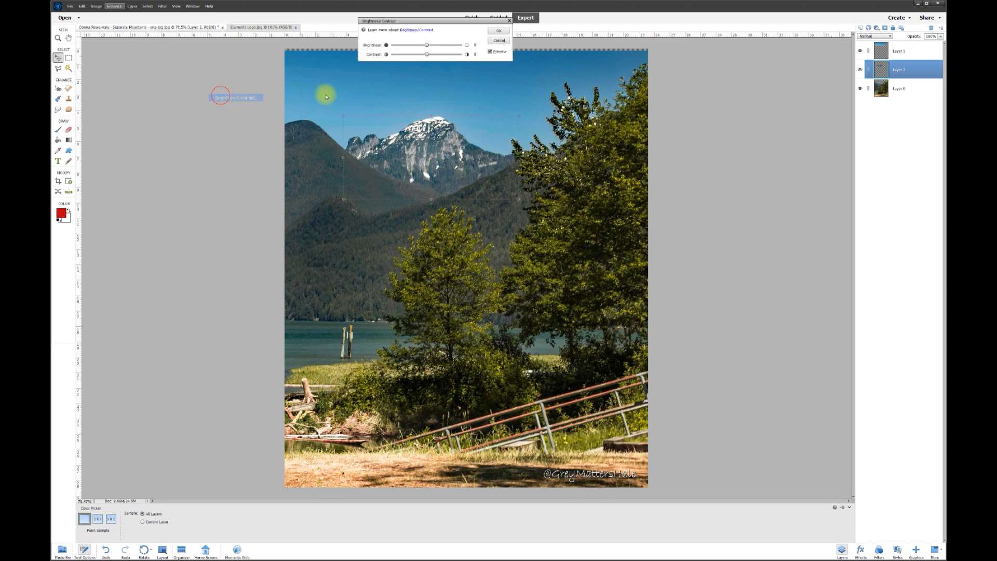
{"action": "left_click_drag", "start_coordinate": [454, 24], "coordinate": [252, 60]}
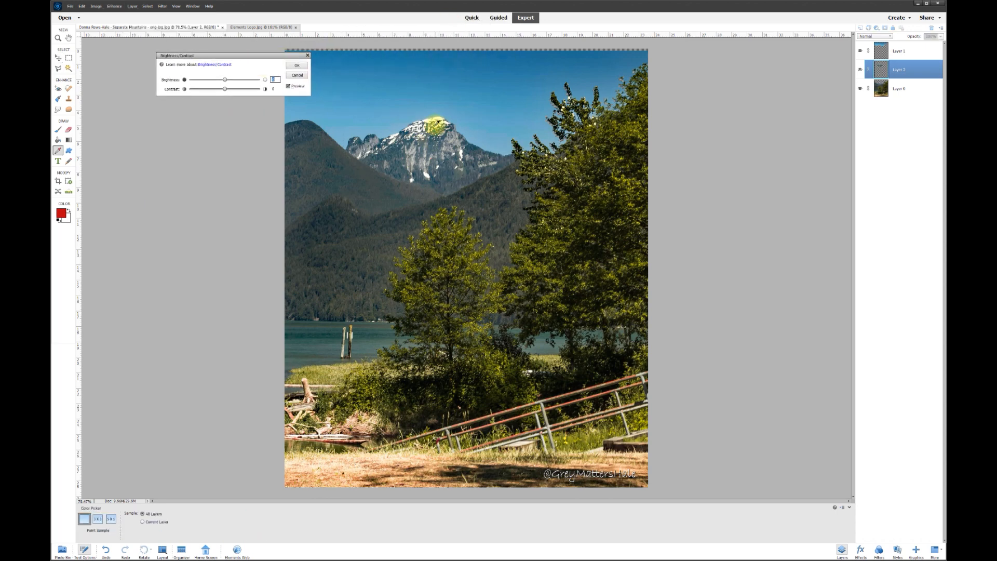
{"action": "mouse_move", "coordinate": [226, 82]}
{"action": "left_mouse_down"}
{"action": "mouse_move", "coordinate": [235, 79]}
{"action": "mouse_move", "coordinate": [196, 79]}
{"action": "mouse_move", "coordinate": [231, 78]}
{"action": "left_mouse_up"}
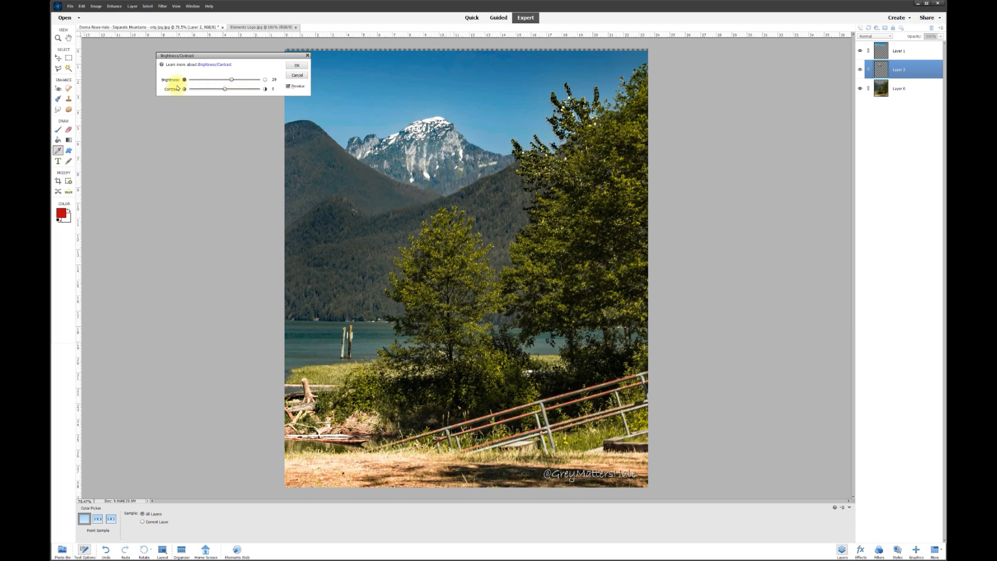
{"action": "mouse_move", "coordinate": [253, 92]}
{"action": "left_mouse_down"}
{"action": "mouse_move", "coordinate": [211, 89]}
{"action": "mouse_move", "coordinate": [255, 95]}
{"action": "left_mouse_up"}
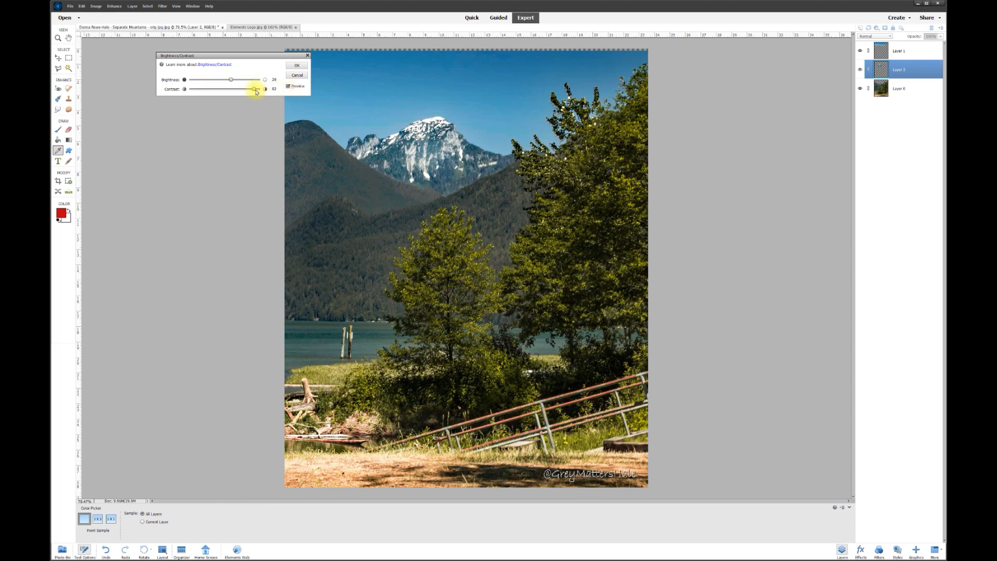
{"action": "left_click", "coordinate": [289, 86]}
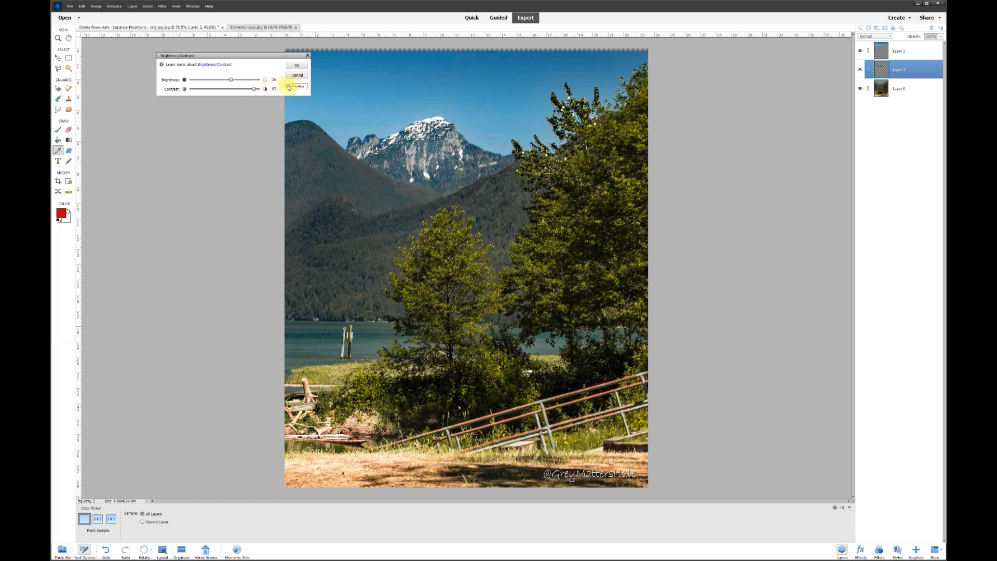
{"action": "left_click", "coordinate": [288, 86]}
{"action": "left_click", "coordinate": [288, 86]}
{"action": "left_click", "coordinate": [288, 86]}
{"action": "left_click", "coordinate": [296, 66]}
{"action": "key", "text": "v"}
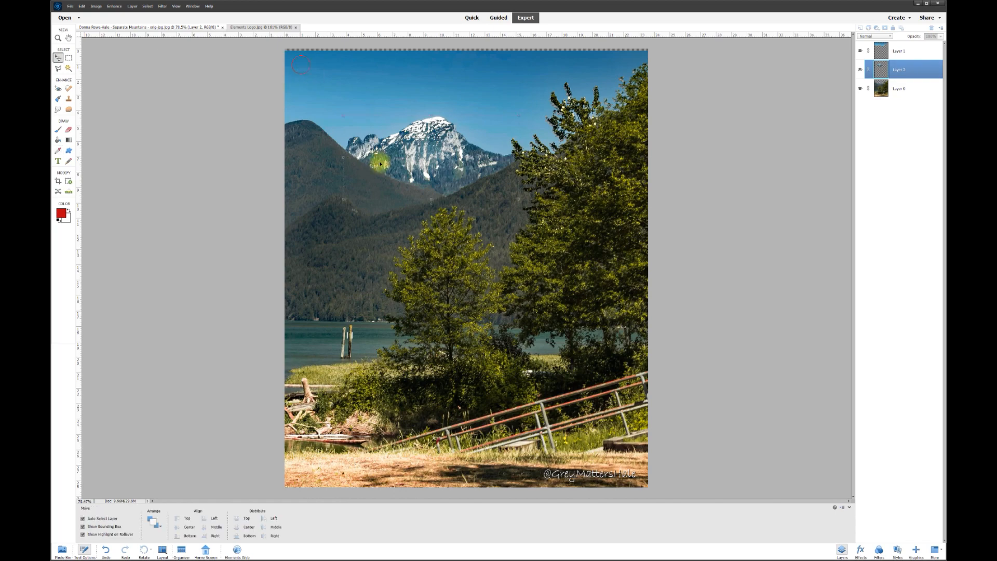
Step: Select Layer 0 and briefly hide it to check its content
{"action": "left_click", "coordinate": [902, 90]}
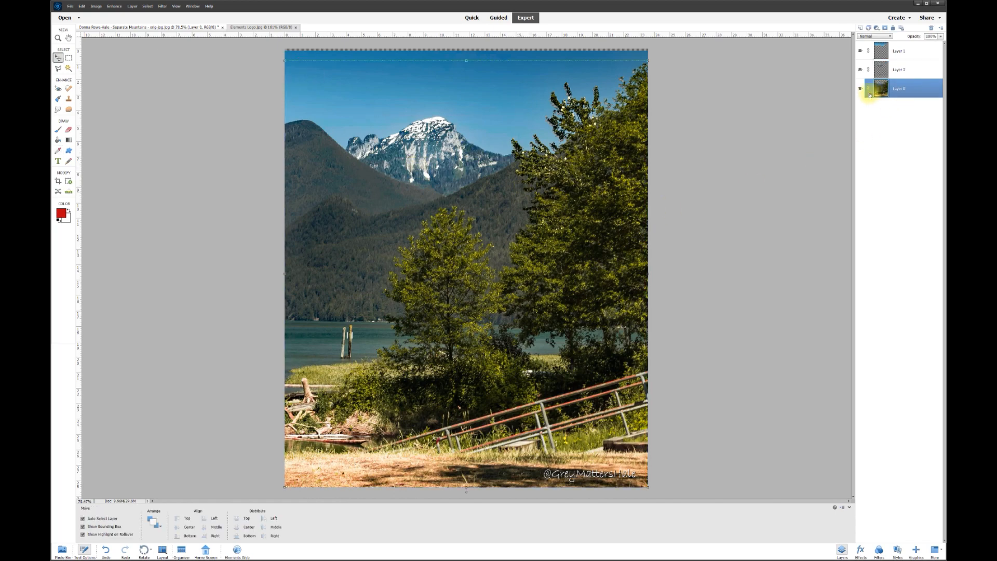
{"action": "left_click", "coordinate": [861, 89]}
{"action": "left_click", "coordinate": [861, 88]}
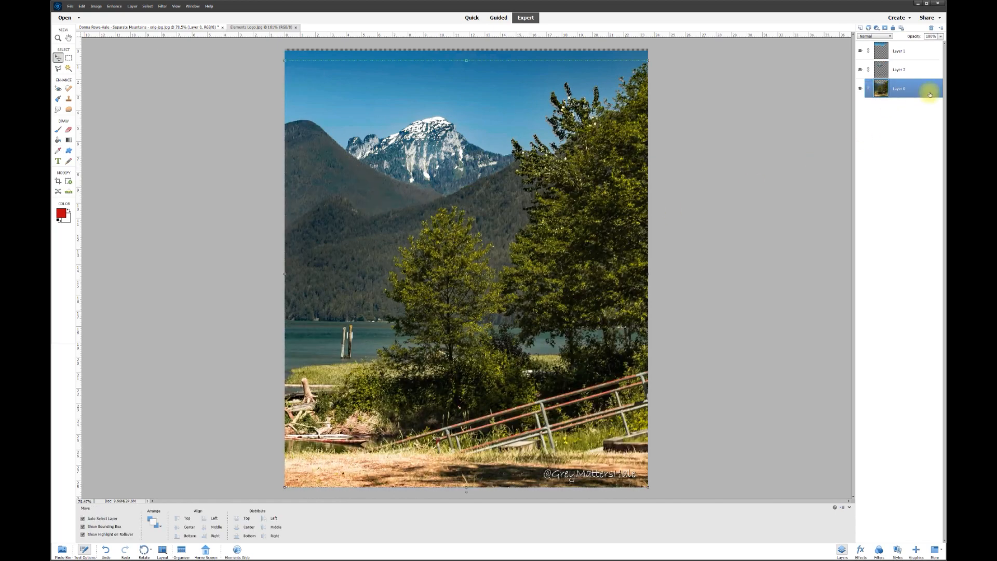
Step: Apply a Brightness/Contrast adjustment to Layer 0's contrast, then deselect the layer
{"action": "left_click", "coordinate": [115, 6]}
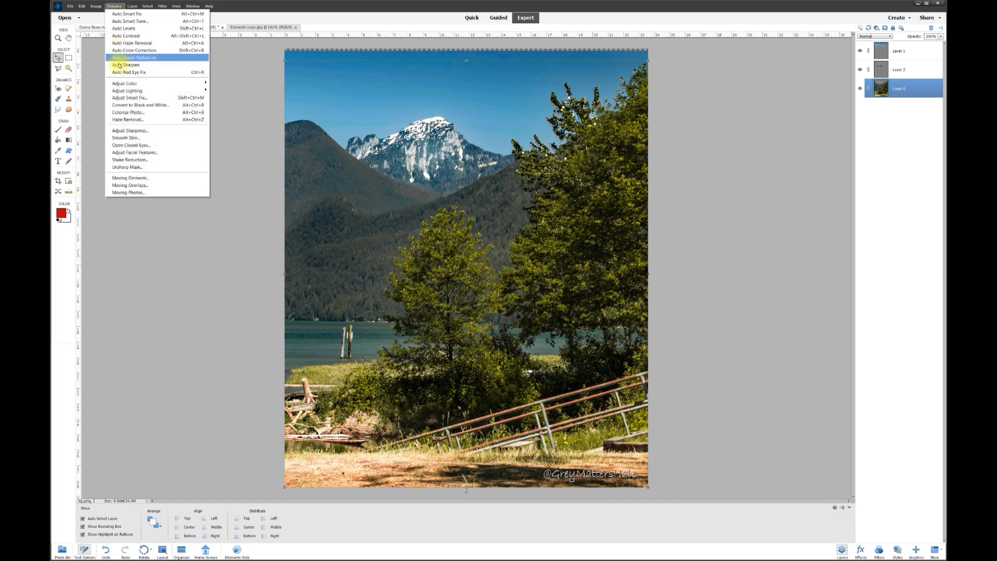
{"action": "mouse_move", "coordinate": [124, 91]}
{"action": "left_click", "coordinate": [234, 92]}
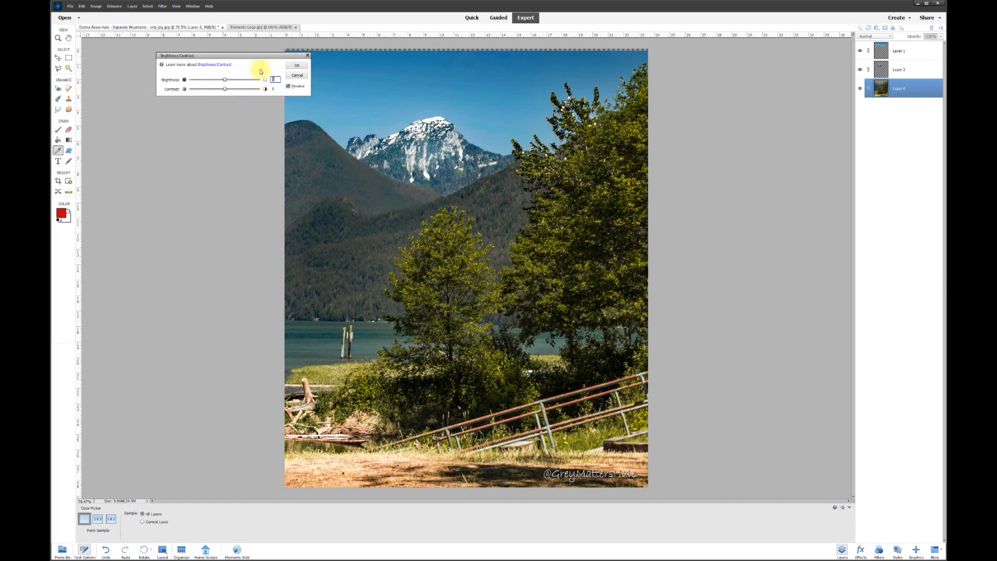
{"action": "left_click_drag", "start_coordinate": [262, 57], "coordinate": [251, 53]}
{"action": "mouse_move", "coordinate": [213, 85]}
{"action": "left_mouse_down"}
{"action": "mouse_move", "coordinate": [183, 88]}
{"action": "mouse_move", "coordinate": [265, 85]}
{"action": "mouse_move", "coordinate": [215, 87]}
{"action": "mouse_move", "coordinate": [189, 74]}
{"action": "mouse_move", "coordinate": [240, 76]}
{"action": "mouse_move", "coordinate": [217, 78]}
{"action": "left_mouse_up"}
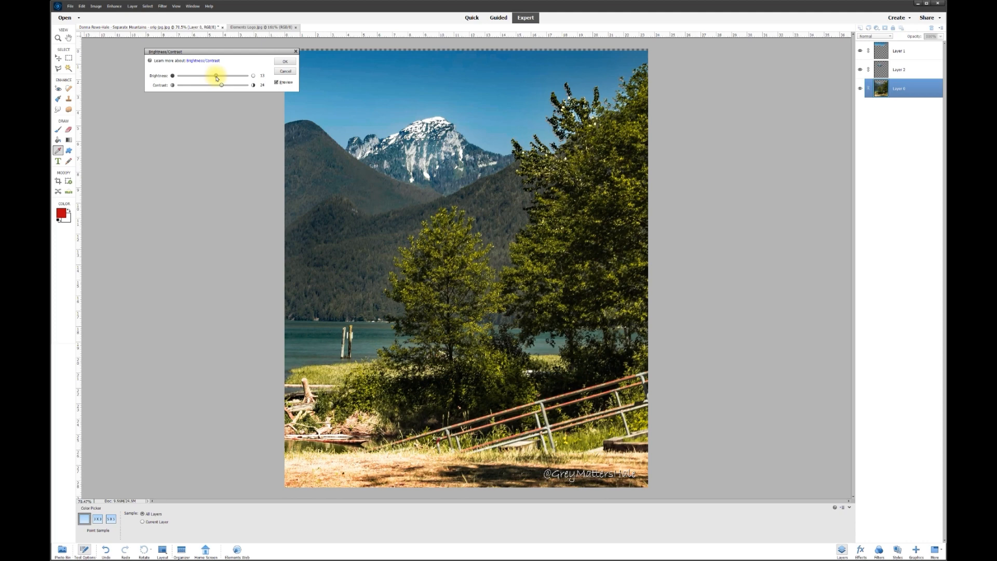
{"action": "left_click", "coordinate": [278, 84]}
{"action": "left_click", "coordinate": [279, 83]}
{"action": "left_click", "coordinate": [285, 61]}
{"action": "key", "text": "v"}
{"action": "left_click", "coordinate": [720, 218]}
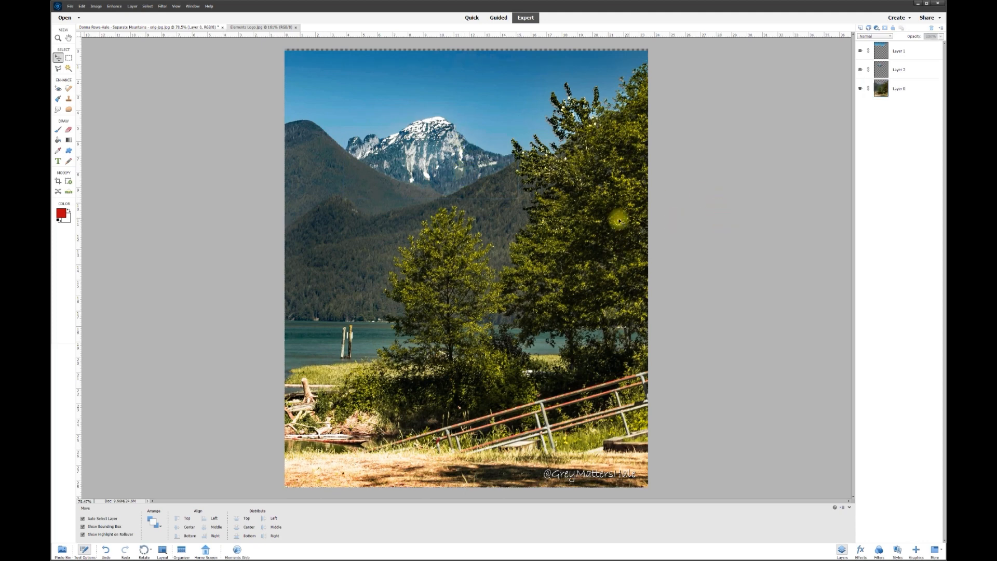